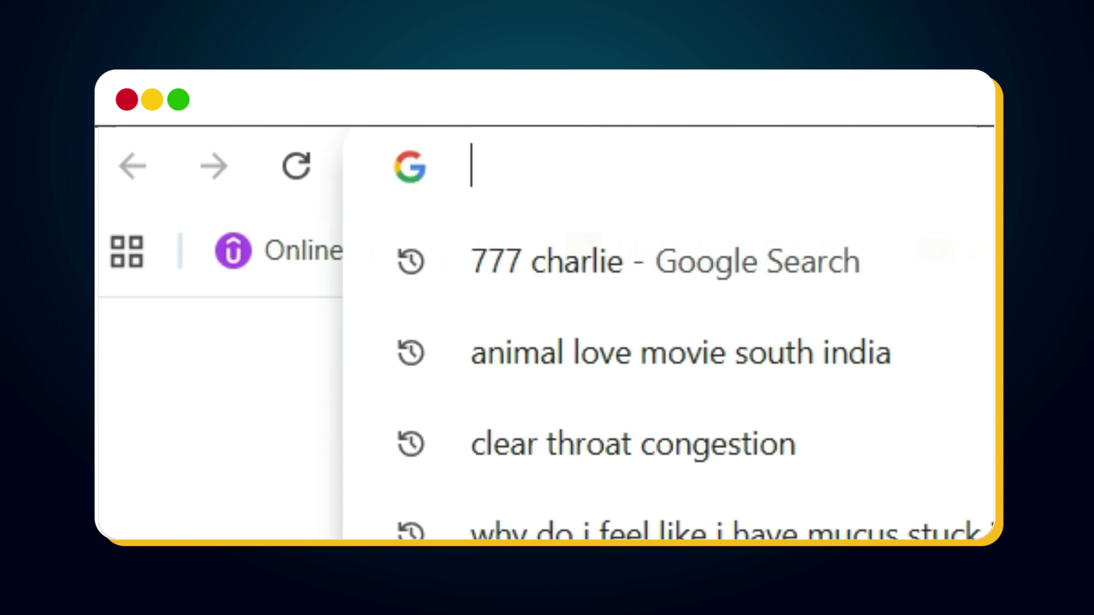
# - Go to capcut.com, download the CapCut installer, and run it from Chrome's downloads
pyautogui.write('ca')
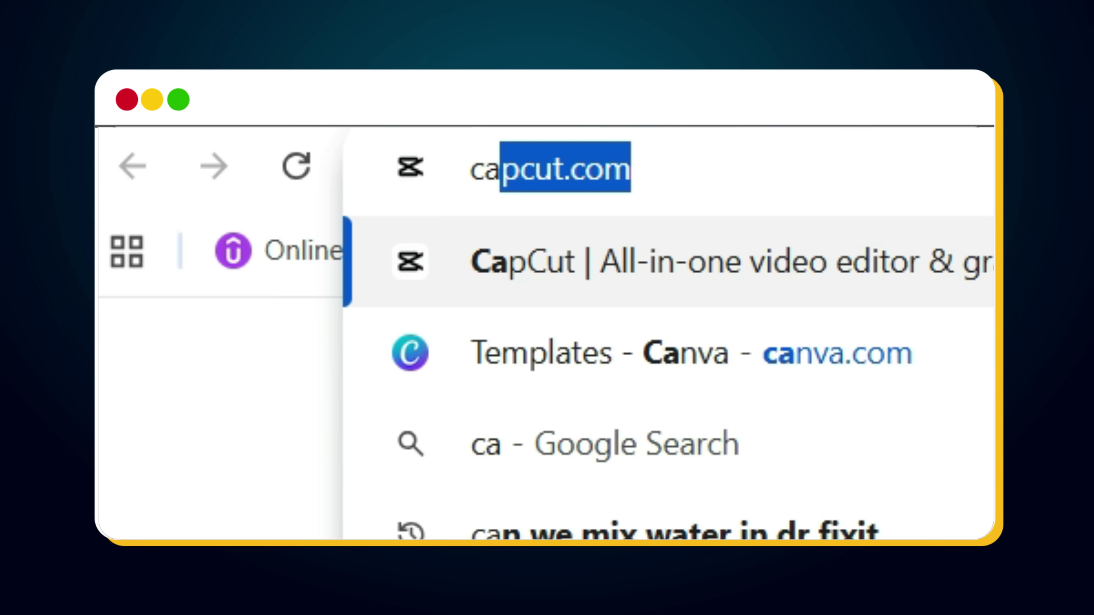
pyautogui.write('p')
pyautogui.press('Return')
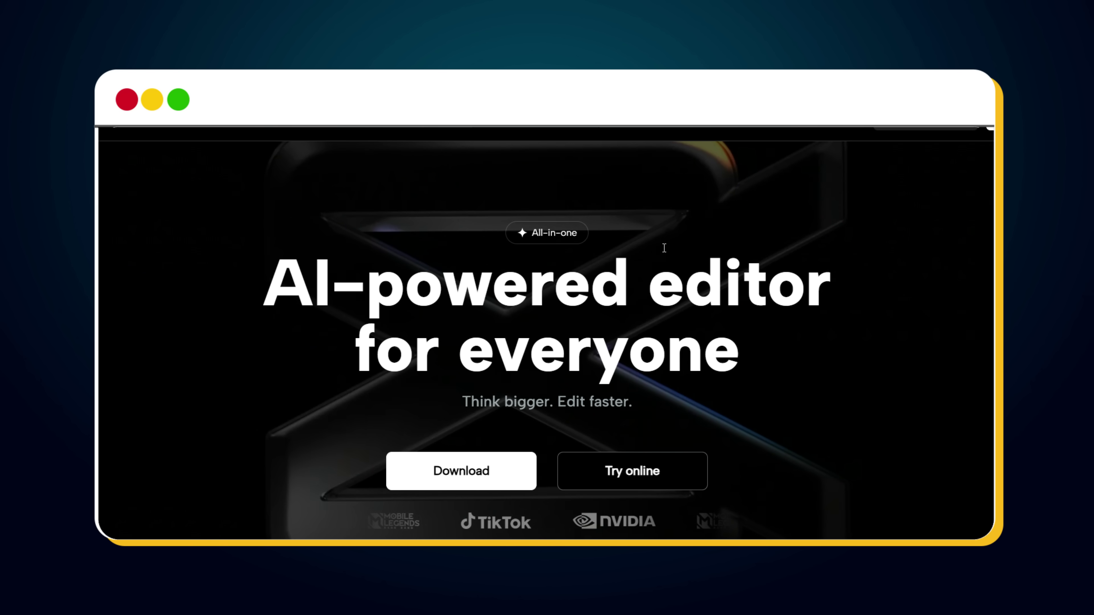
pyautogui.click(503, 471)
pyautogui.click(921, 136)
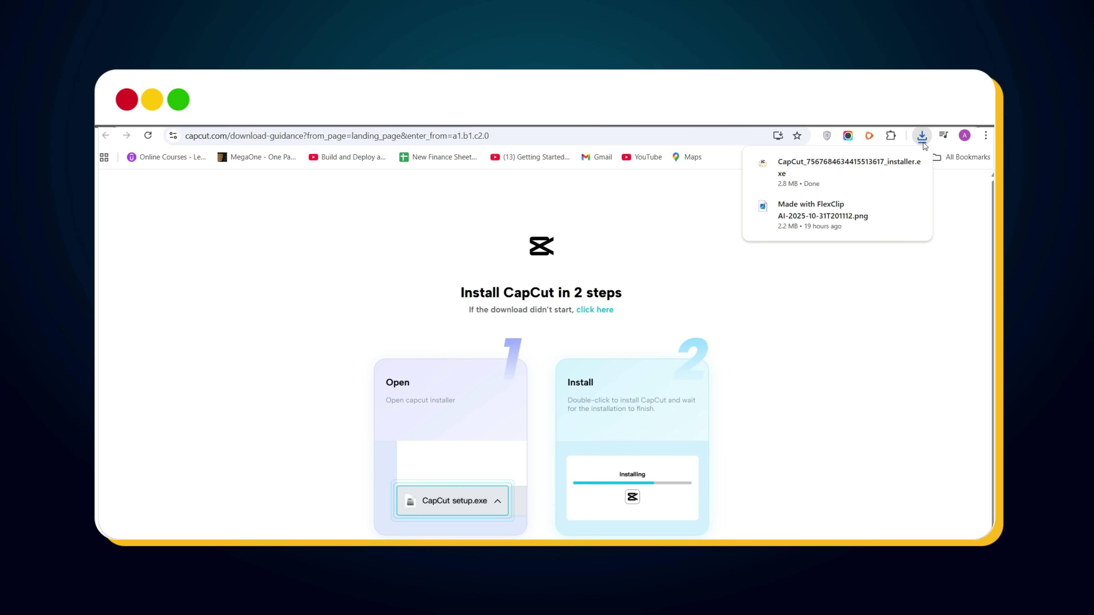
pyautogui.click(818, 172)
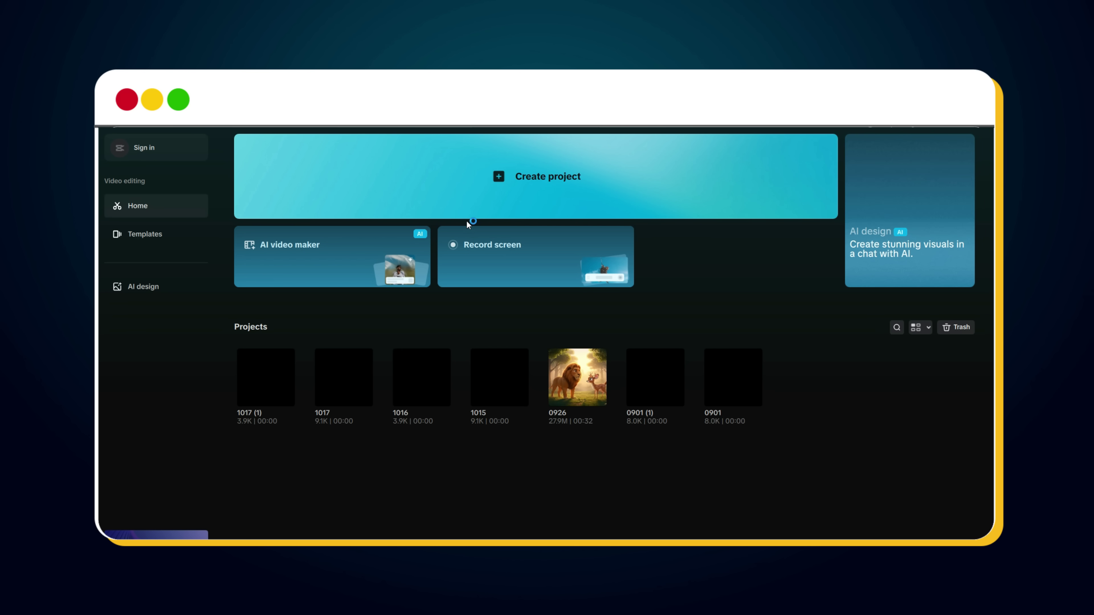
# - Sign in to CapCut with Google and go to the AI design workspace
pyautogui.click(150, 156)
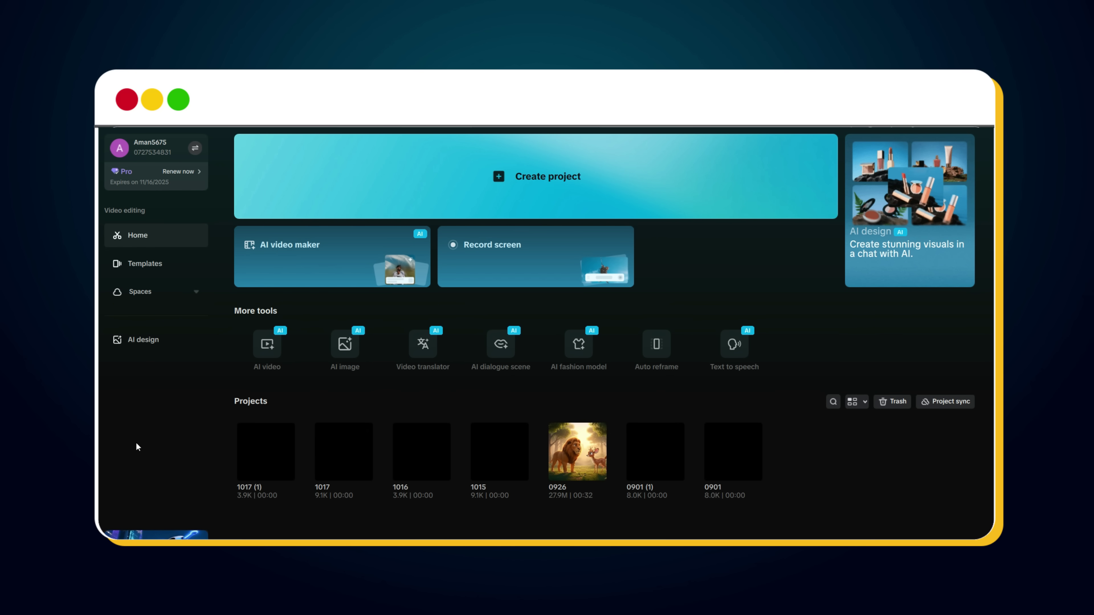
pyautogui.click(158, 342)
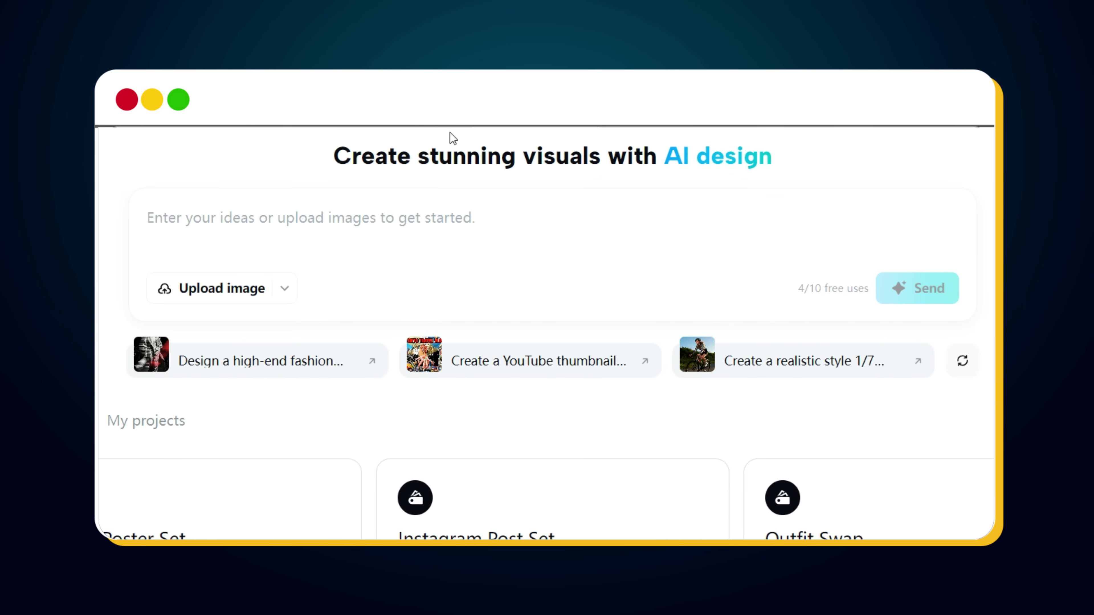
# - Load the 'Create a YouTube thumbnail' example prompt with its reference image
pyautogui.click(250, 278)
pyautogui.click(491, 370)
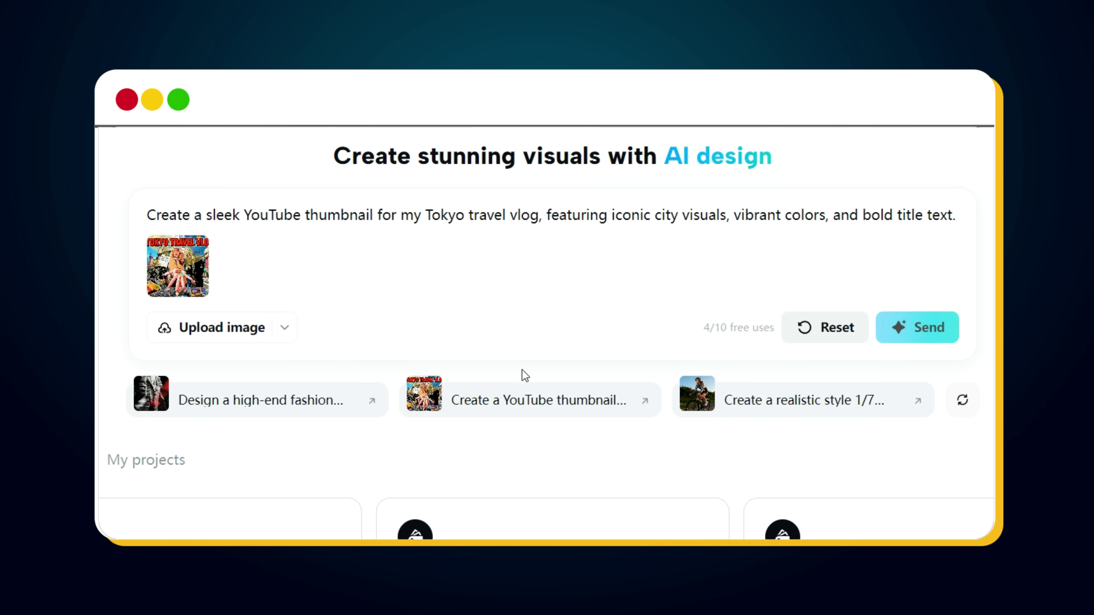
pyautogui.click(264, 334)
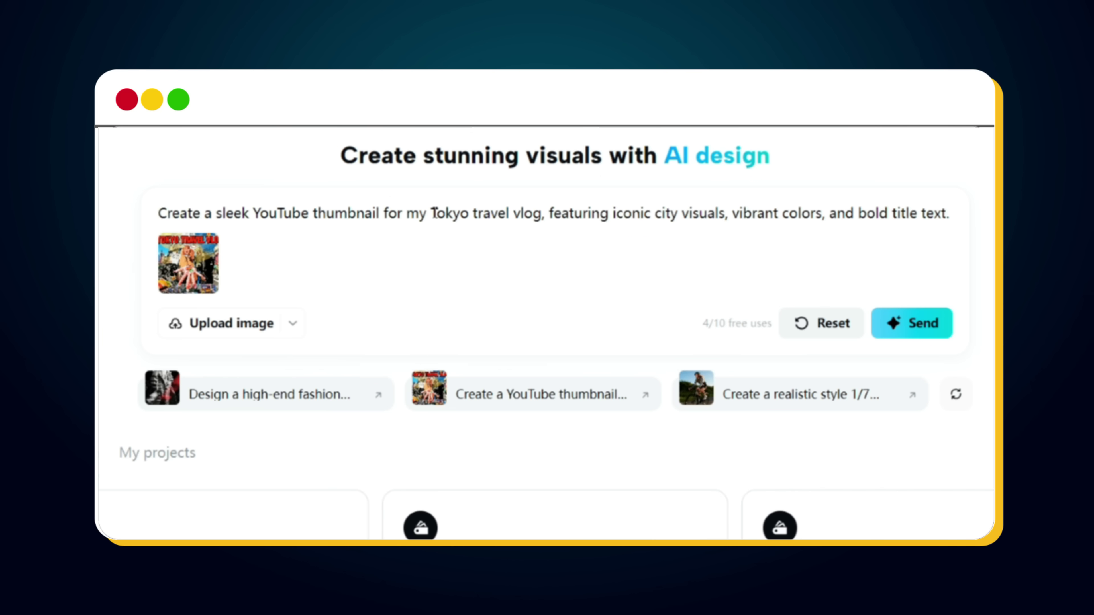
# - Change Tokyo to India, add Taj Mahal, Qutub Minar, Gateway of India, and send
pyautogui.moveTo(431, 213); pyautogui.dragTo(468, 213)
pyautogui.press('BackSpace')
pyautogui.write('India')
pyautogui.click(533, 209)
pyautogui.press('Right')
pyautogui.press('Right')
pyautogui.press('Right')
pyautogui.press('Right')
pyautogui.press('Right')
pyautogui.press('Right')
pyautogui.press('Right')
pyautogui.press('Right')
pyautogui.press('Right')
pyautogui.press('Right')
pyautogui.press('Right')
pyautogui.press('Right')
pyautogui.press('Right')
pyautogui.press('Right')
pyautogui.press('Right')
pyautogui.press('Right')
pyautogui.press('Right')
pyautogui.press('Right')
pyautogui.press('Right')
pyautogui.press('Right')
pyautogui.press('Right')
pyautogui.press('Right')
pyautogui.press('Right')
pyautogui.press('Right')
pyautogui.press('Right')
pyautogui.press('Right')
pyautogui.press('Right')
pyautogui.press('Right')
pyautogui.press('Right')
pyautogui.press('Right')
pyautogui.press('Right')
pyautogui.write('like Taj Mahal, ')
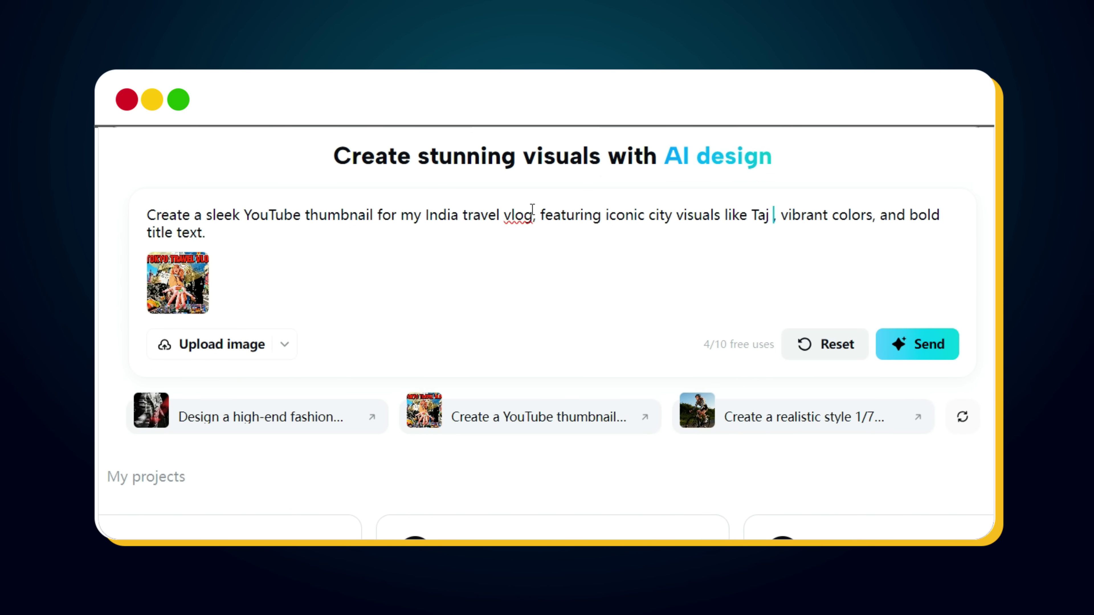
pyautogui.write('Qutub Minar, Gat')
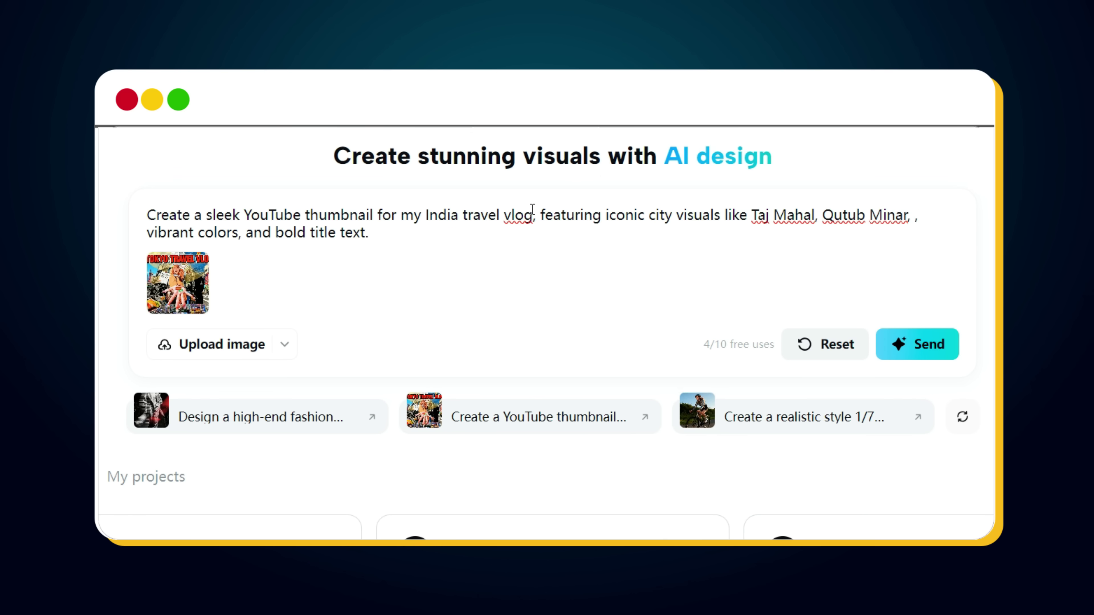
pyautogui.write('eway of India')
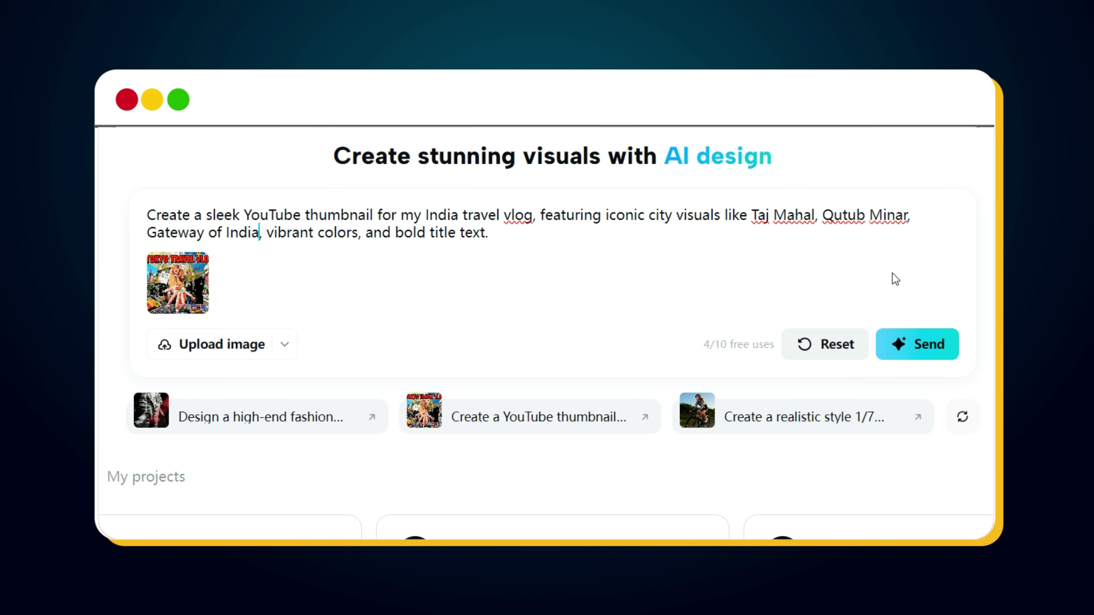
pyautogui.click(919, 344)
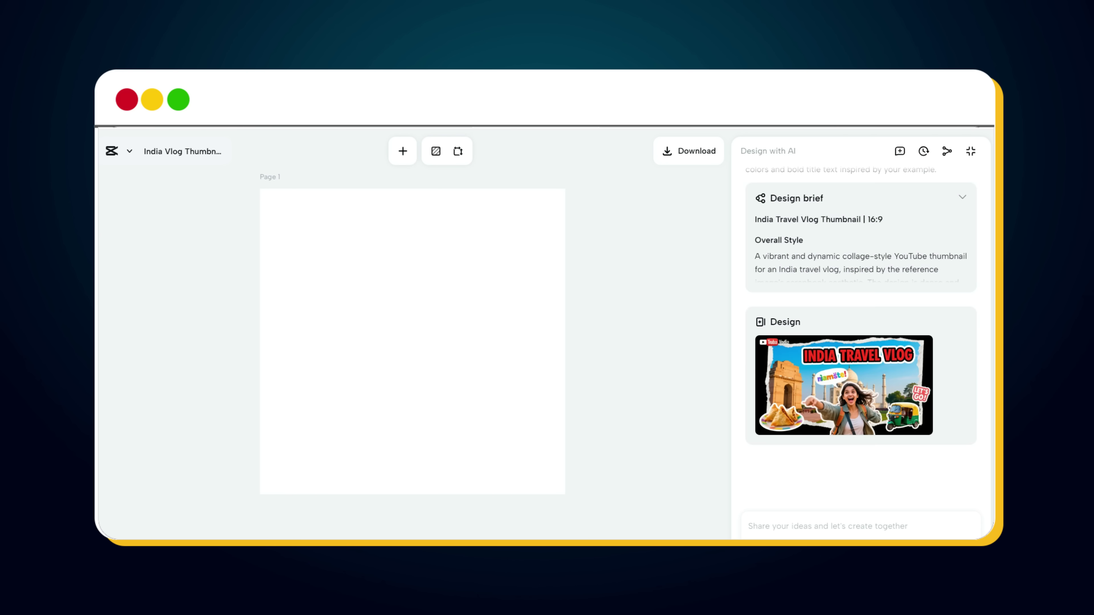
# - Put the India Travel Vlog thumbnail on the canvas and read through its design brief
pyautogui.click(842, 392)
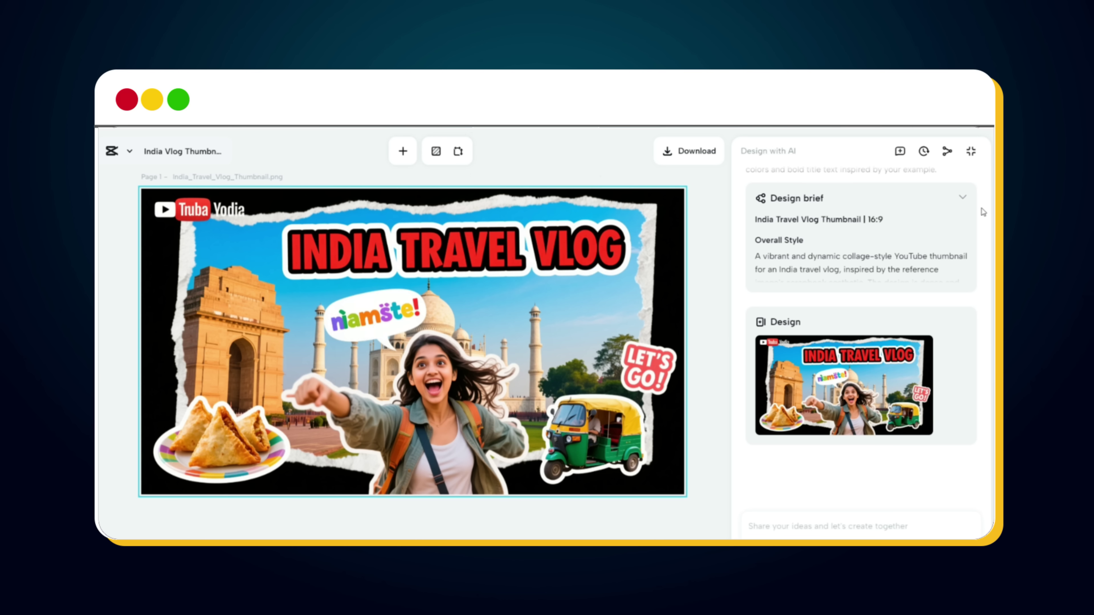
pyautogui.click(963, 199)
pyautogui.scroll(-3, 878, 265)
pyautogui.scroll(-6, 879, 264)
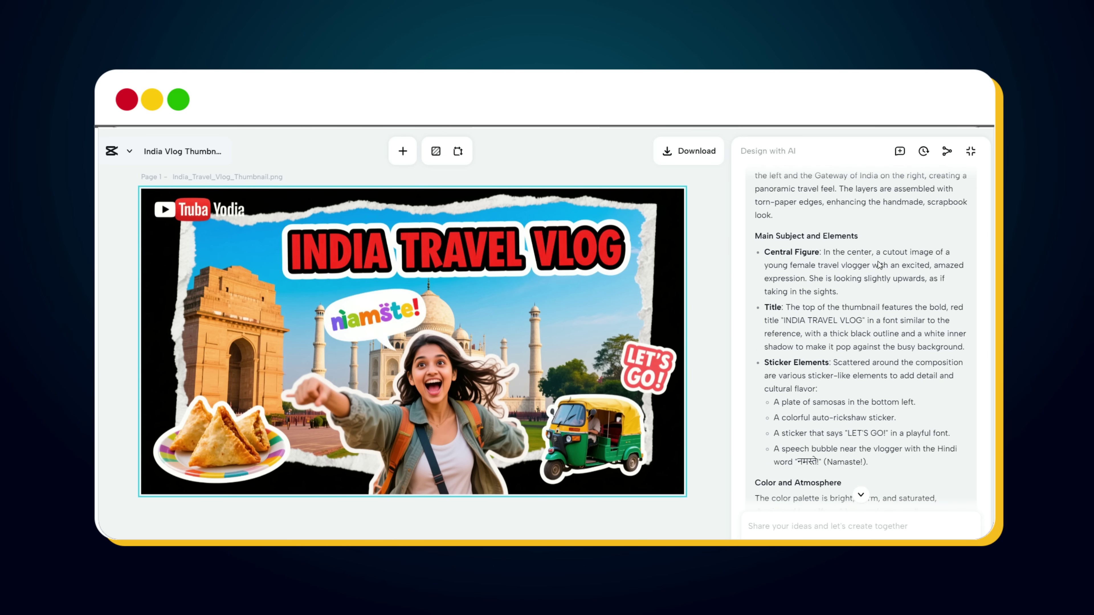
pyautogui.scroll(-1, 879, 264)
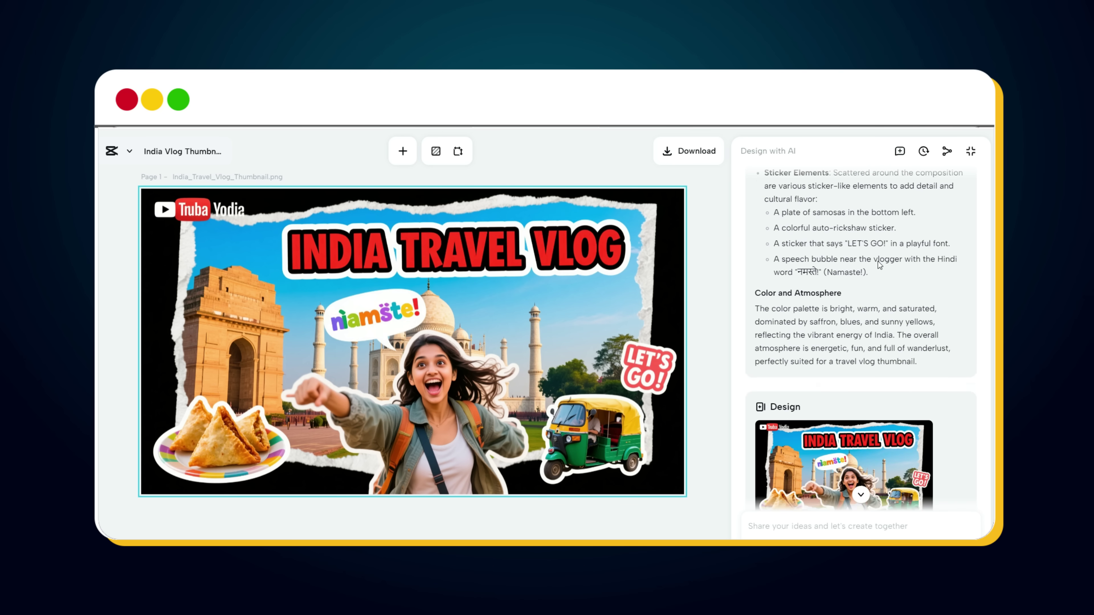
pyautogui.scroll(4, 880, 265)
pyautogui.scroll(5, 843, 356)
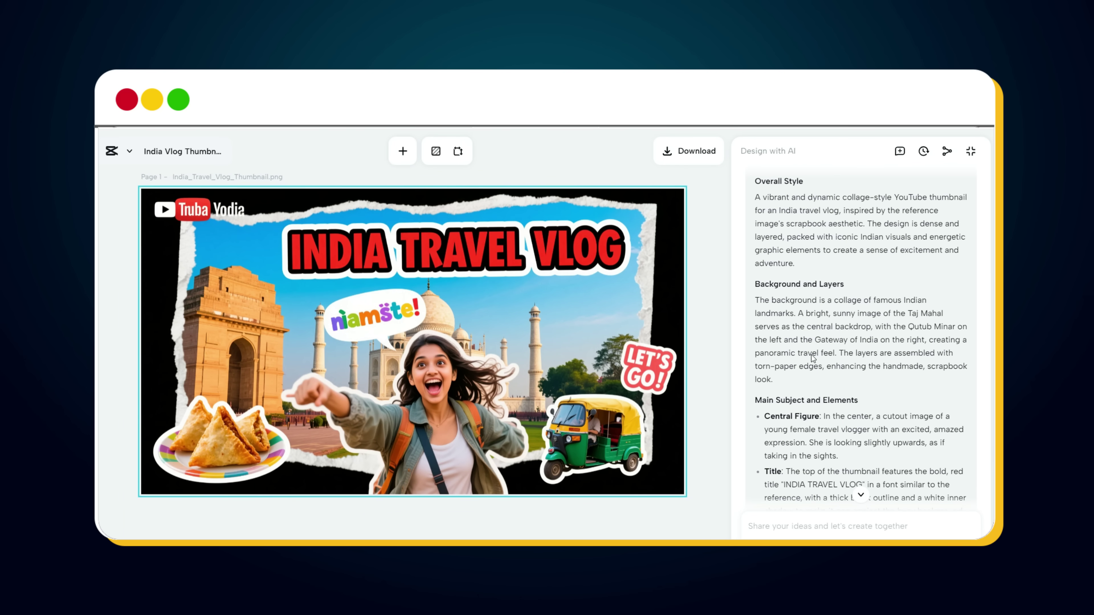
pyautogui.scroll(-4, 813, 356)
pyautogui.scroll(-4, 812, 357)
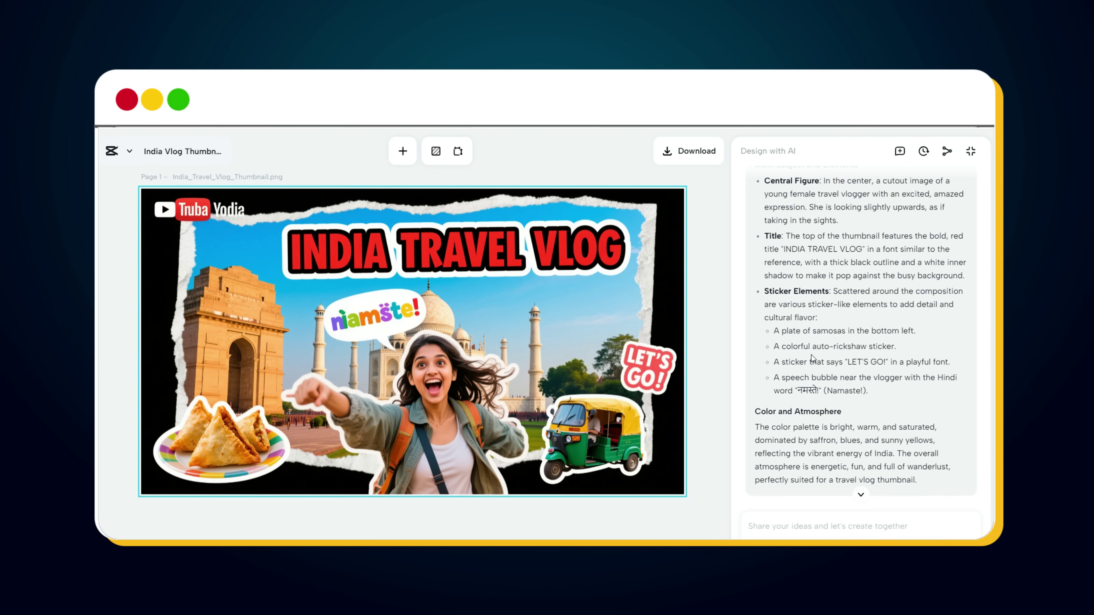
pyautogui.scroll(2, 812, 357)
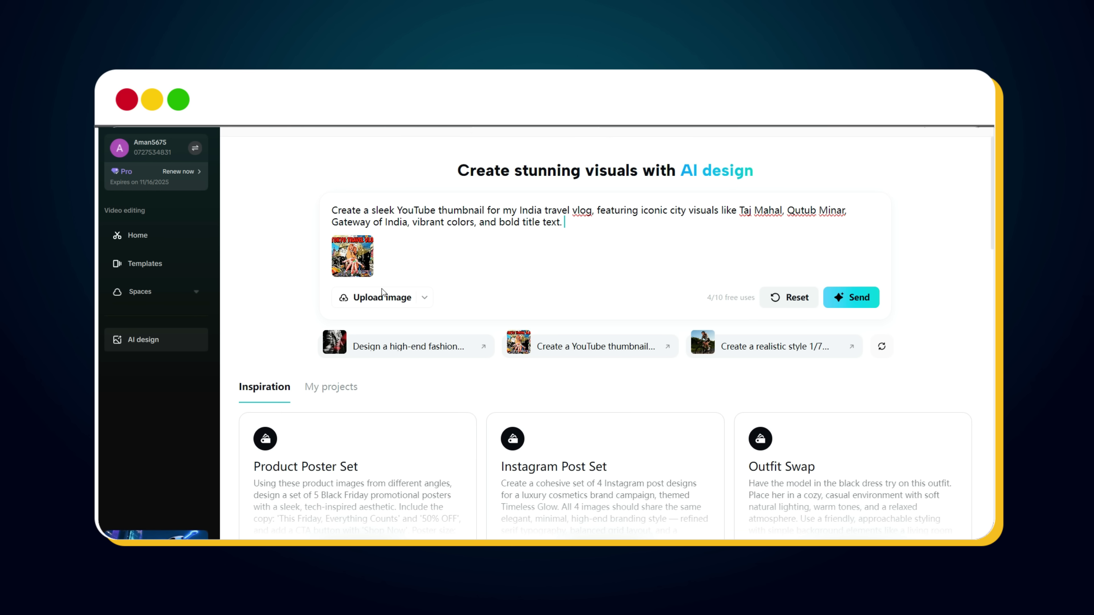
# - Upload the portrait and send a prompt replacing the reference girl with it
pyautogui.click(381, 298)
pyautogui.doubleClick(292, 235)
pyautogui.click(588, 225)
pyautogui.write('Replace the girl in the reference th')
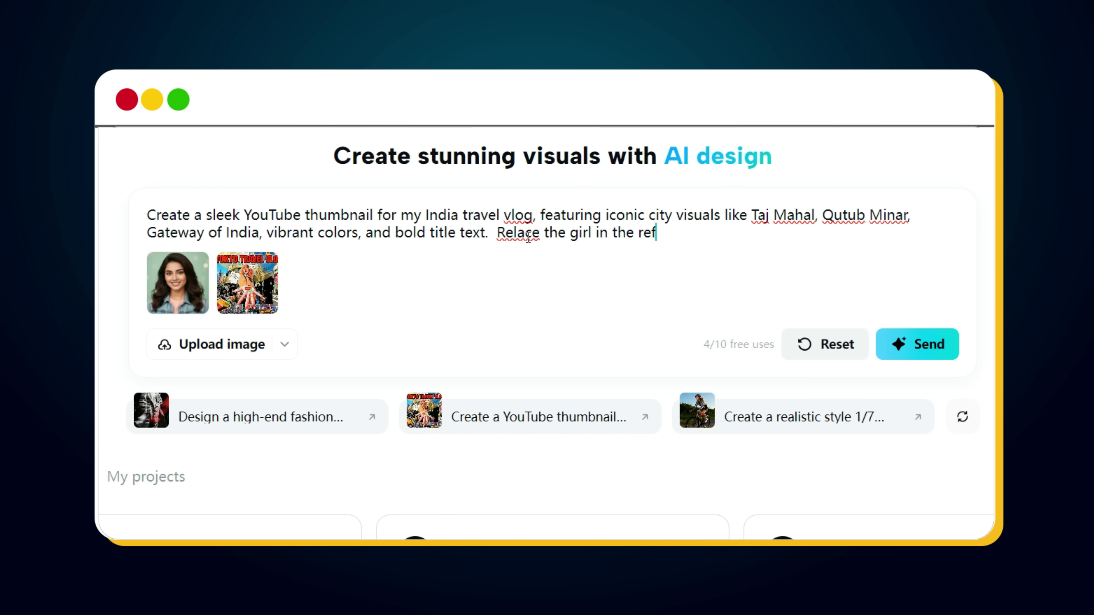
pyautogui.write('umbnail wi')
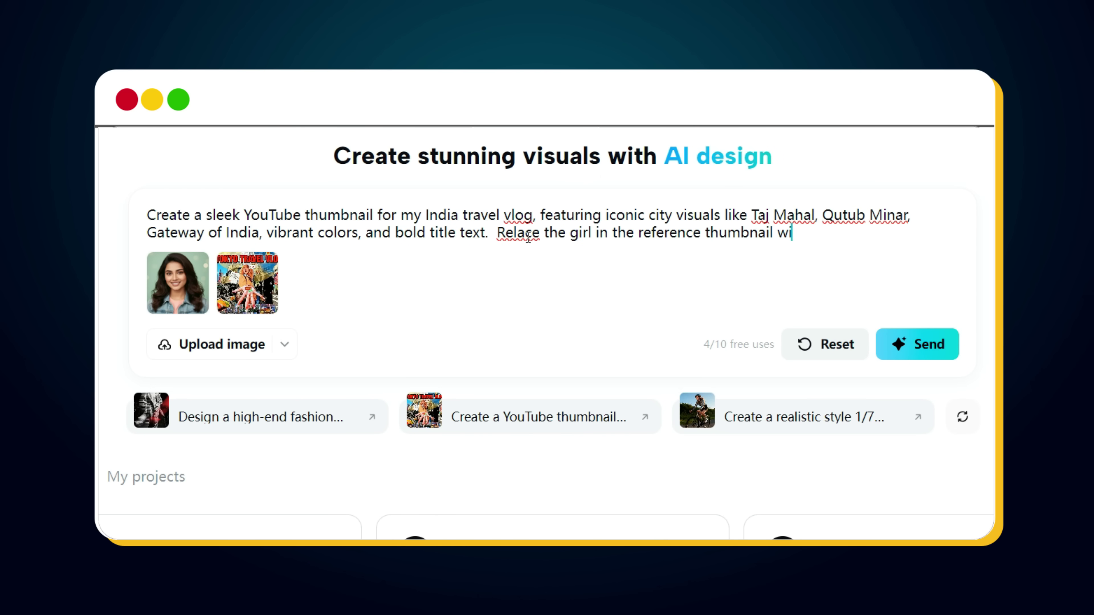
pyautogui.write('th my uploaded image ')
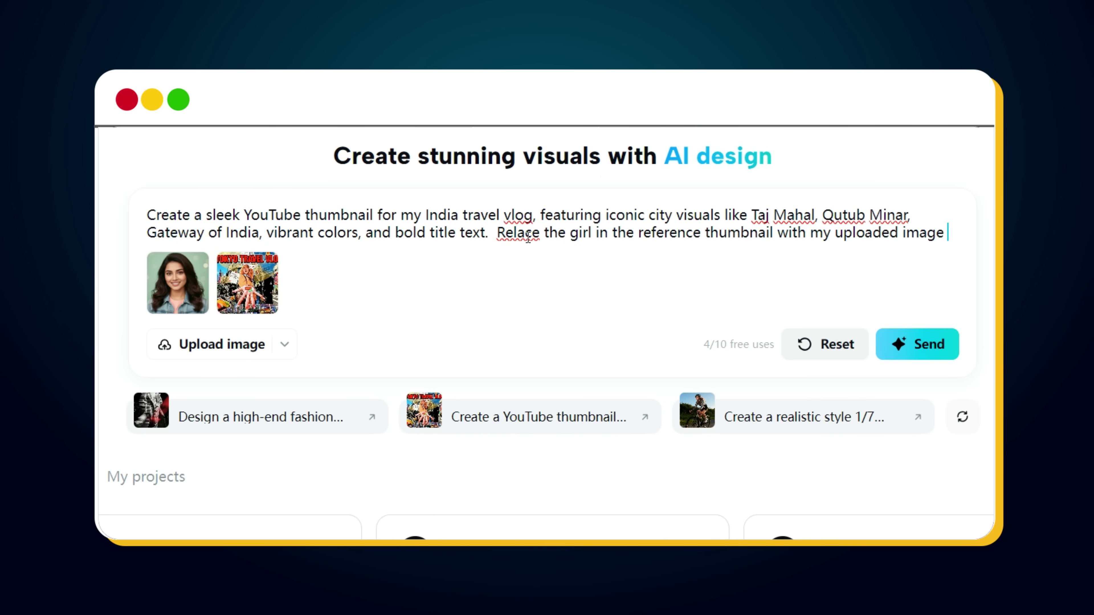
pyautogui.write('with same expression and in i')
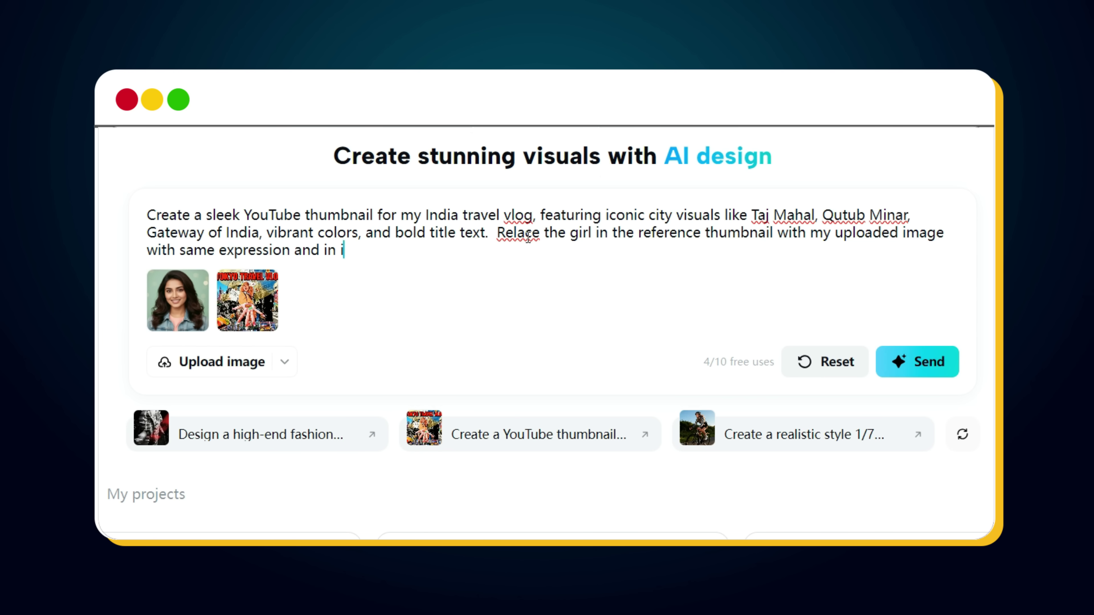
pyautogui.write('ndian attire')
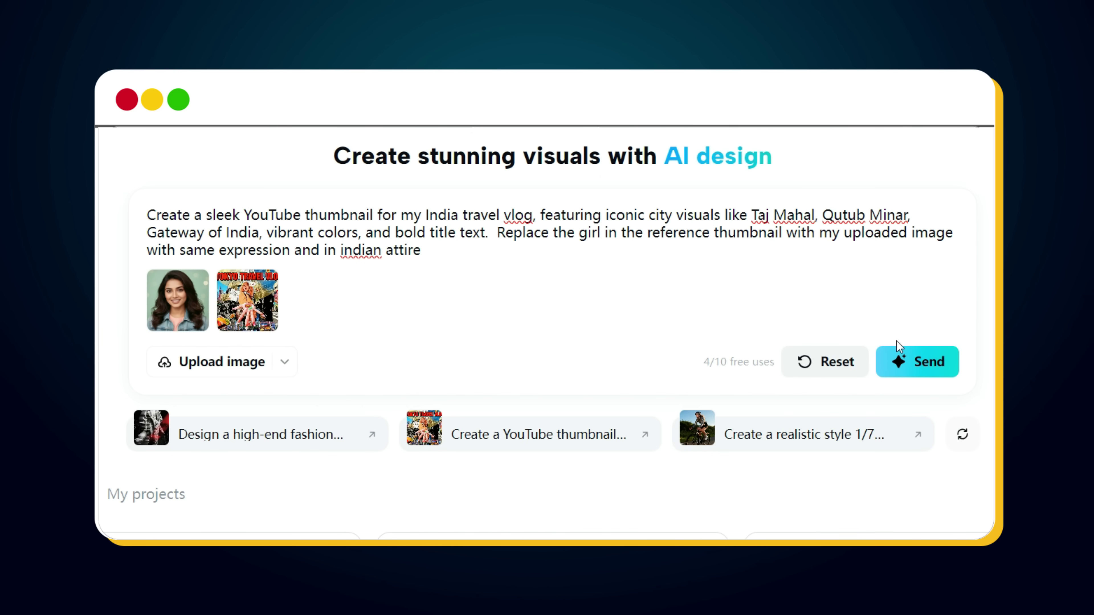
pyautogui.click(927, 366)
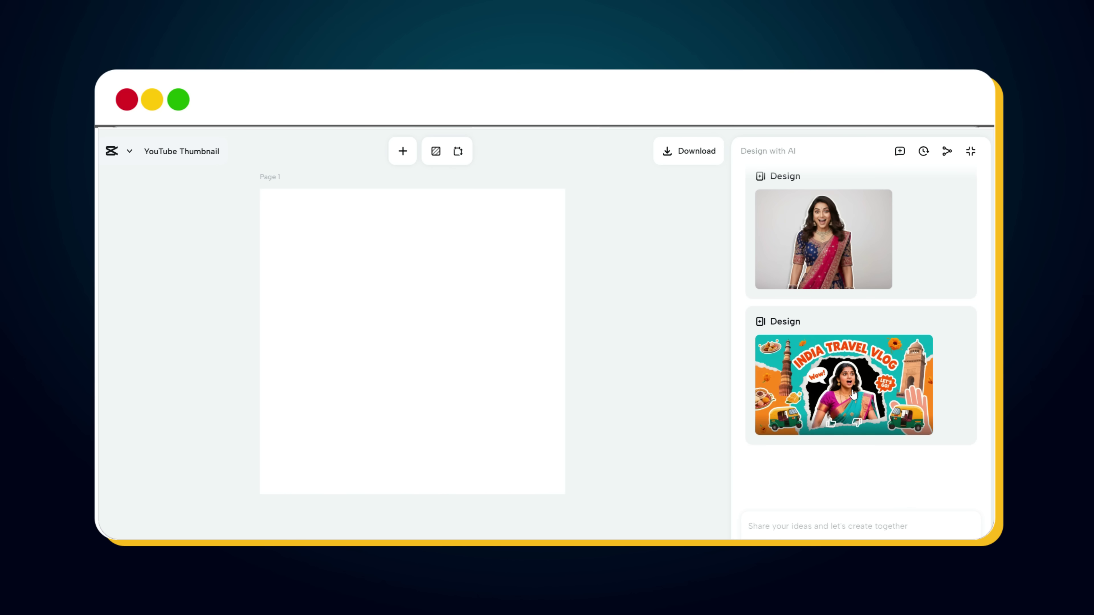
# - Place the regenerated India Travel Vlog design on the canvas
pyautogui.click(853, 394)
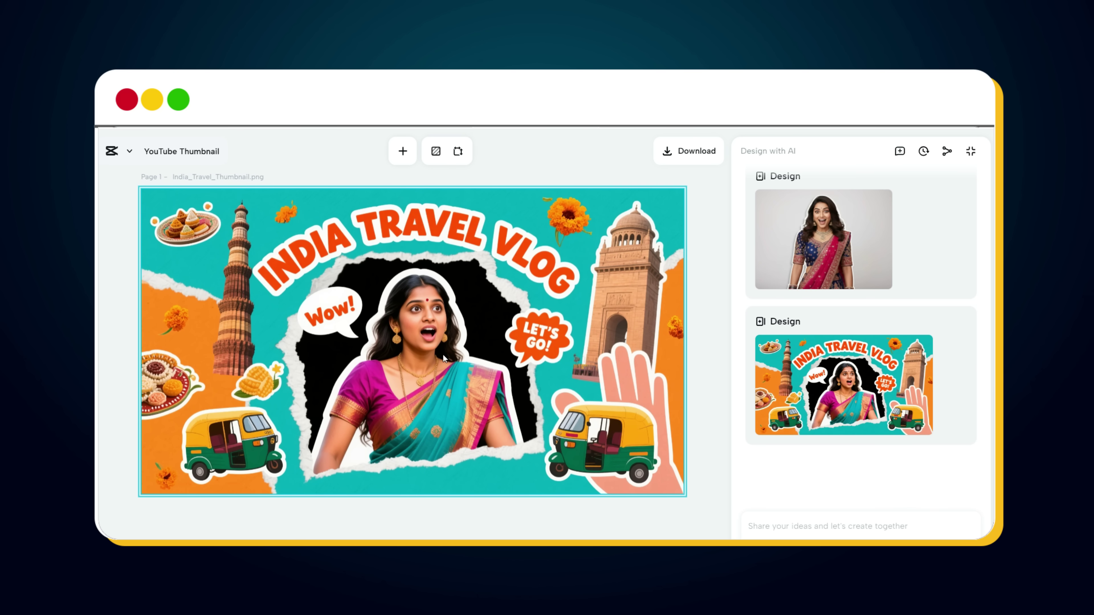
pyautogui.scroll(3, 450, 351)
pyautogui.scroll(-3, 450, 351)
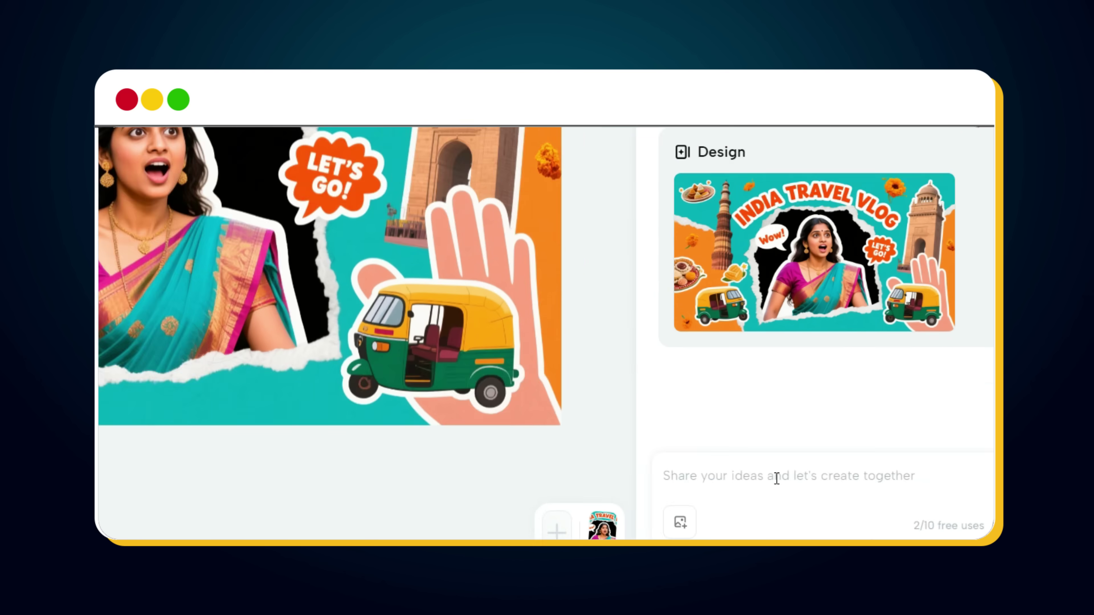
# - Ask the AI to replace 'INDIA TRAVEL VLOG' with 'DAYS CHANGED EVERYTHING' and open the result
pyautogui.click(818, 525)
pyautogui.write('Rep')
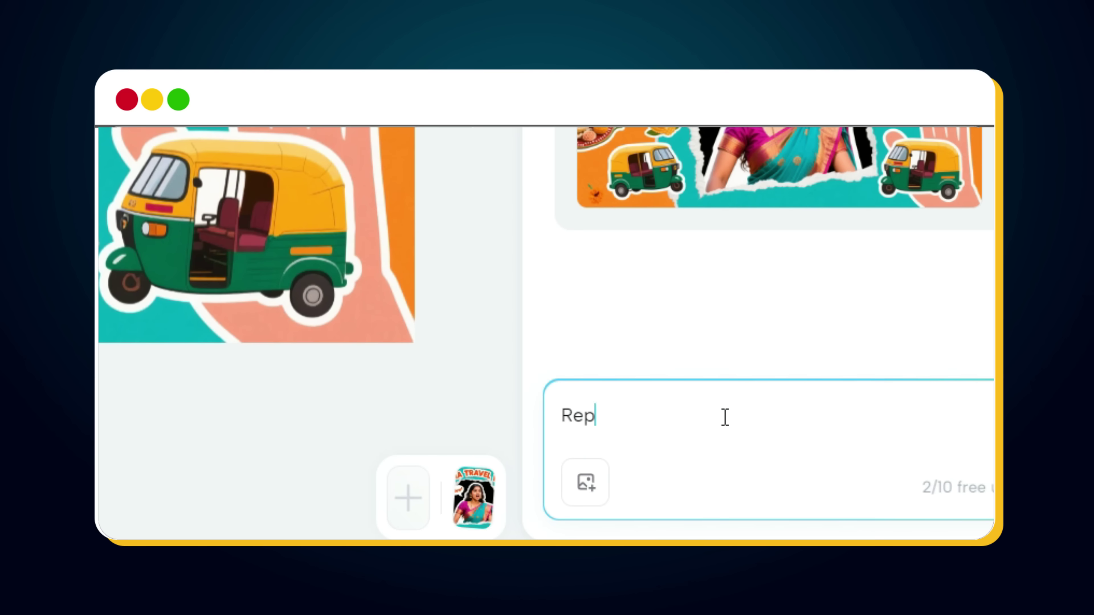
pyautogui.write('lace the text - "INDIA TRAVEL VLOG" wi')
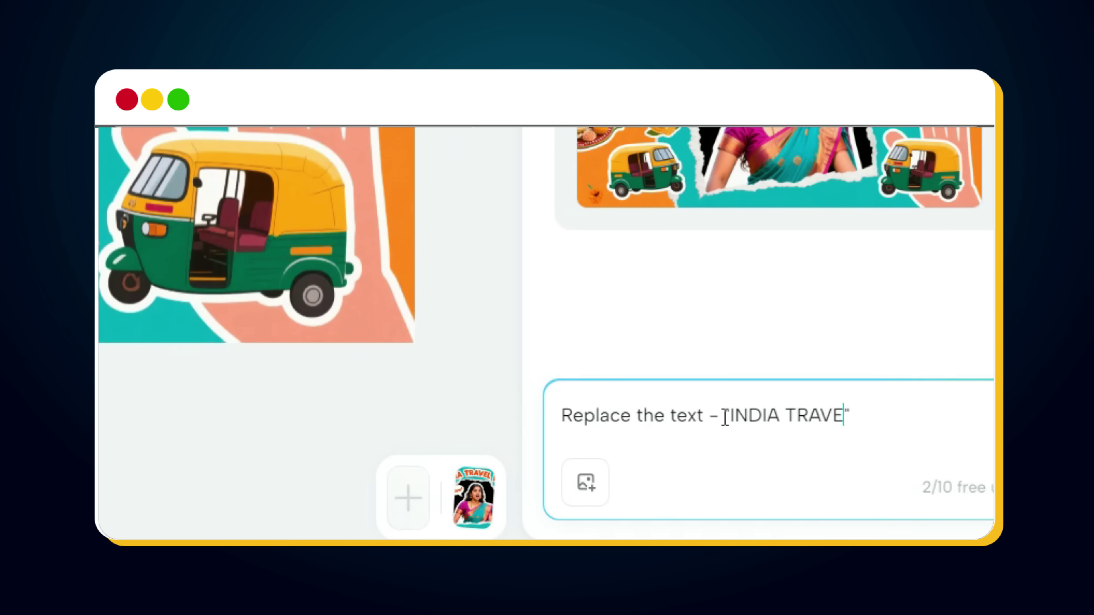
pyautogui.write('th text ')
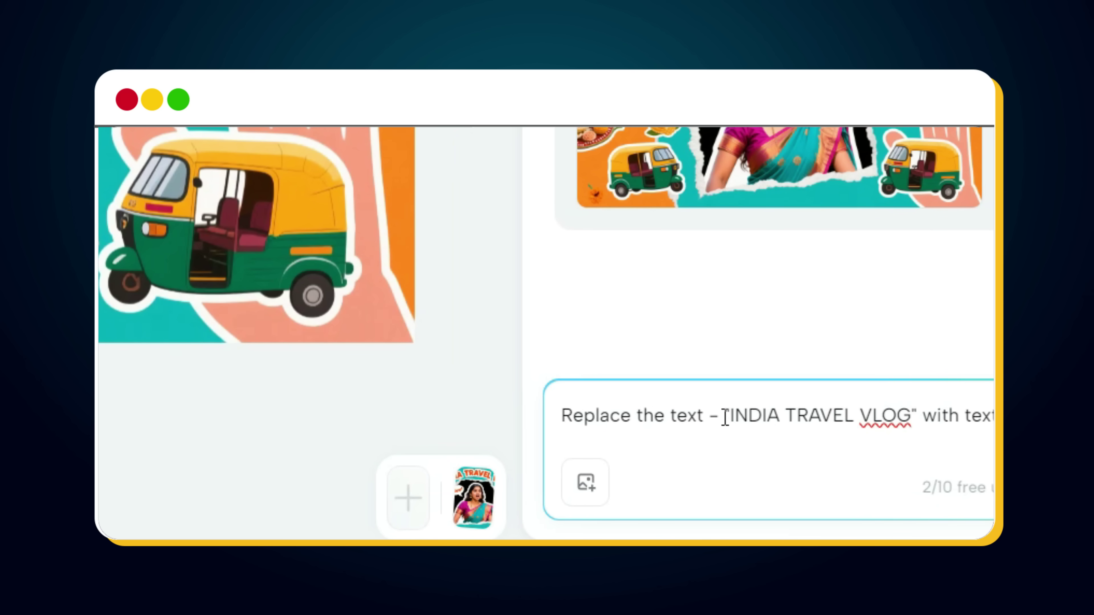
pyautogui.write('DAYS CHANGED ')
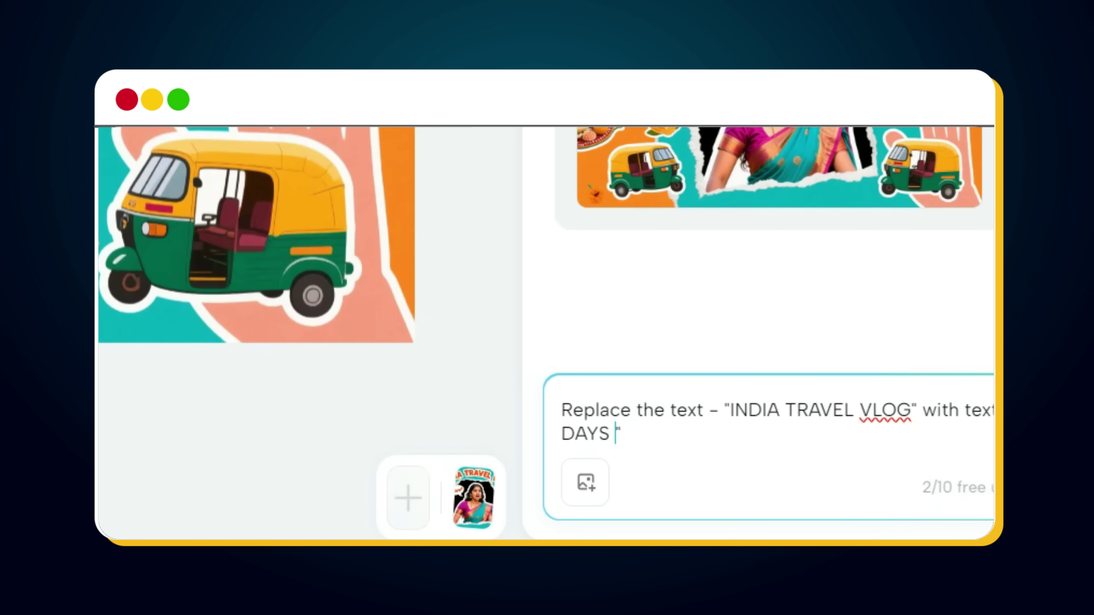
pyautogui.write('EVERYTHING')
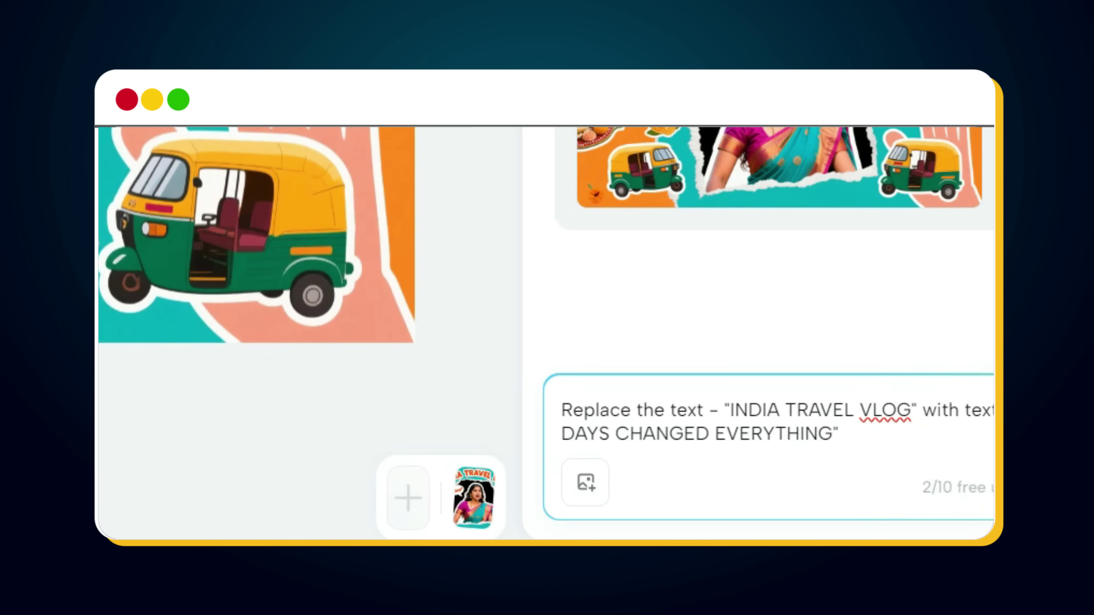
pyautogui.press('Return')
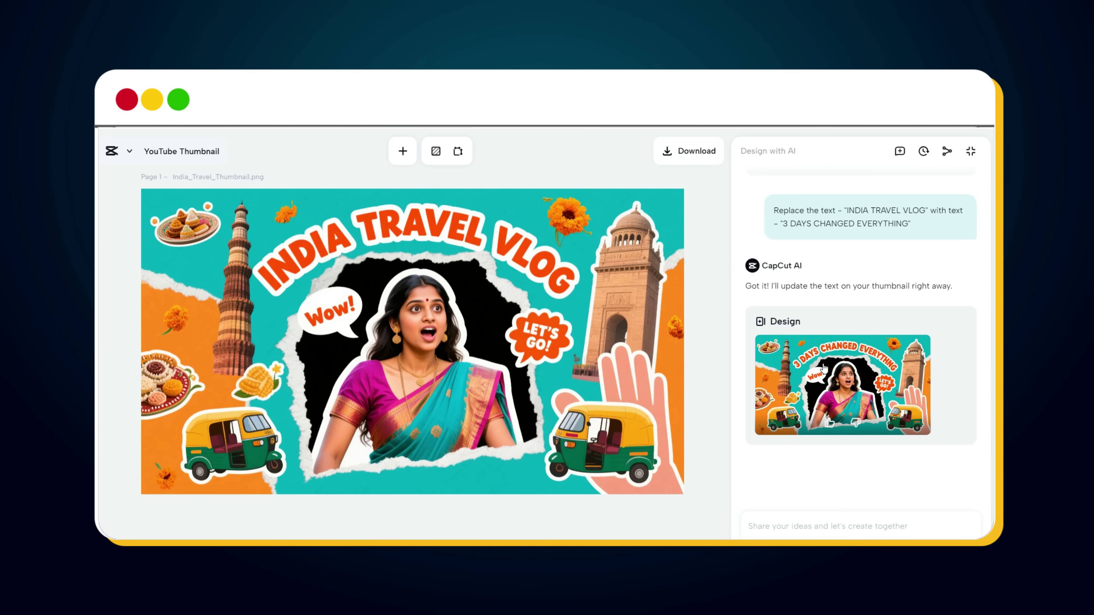
pyautogui.click(836, 383)
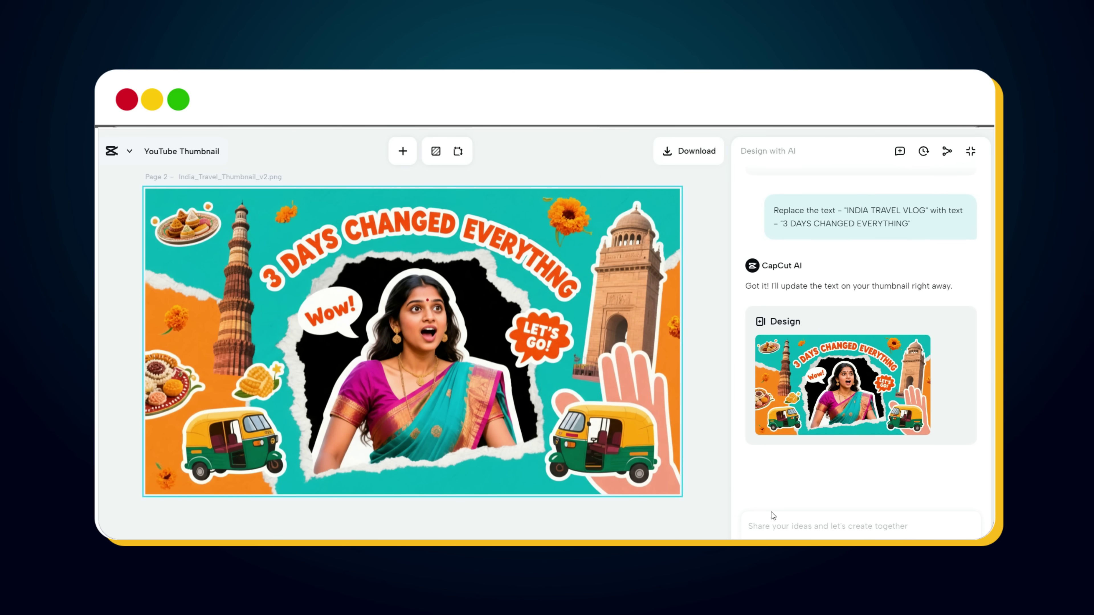
# - Ask the AI to make the girl look sad and show that version
pyautogui.click(778, 526)
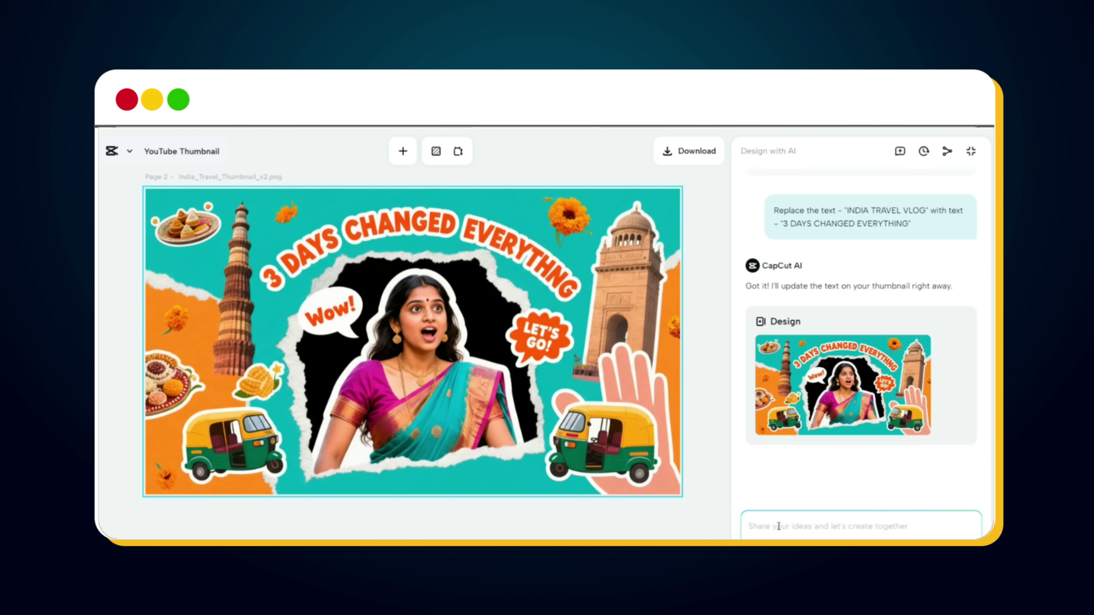
pyautogui.write('Change the')
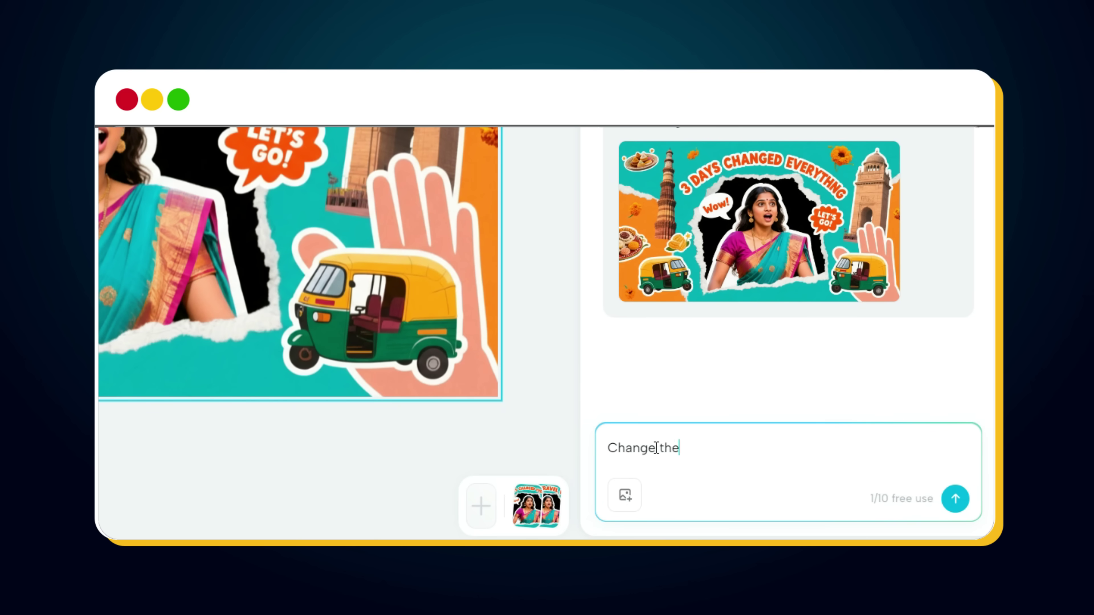
pyautogui.write(' expression of girl in the abov')
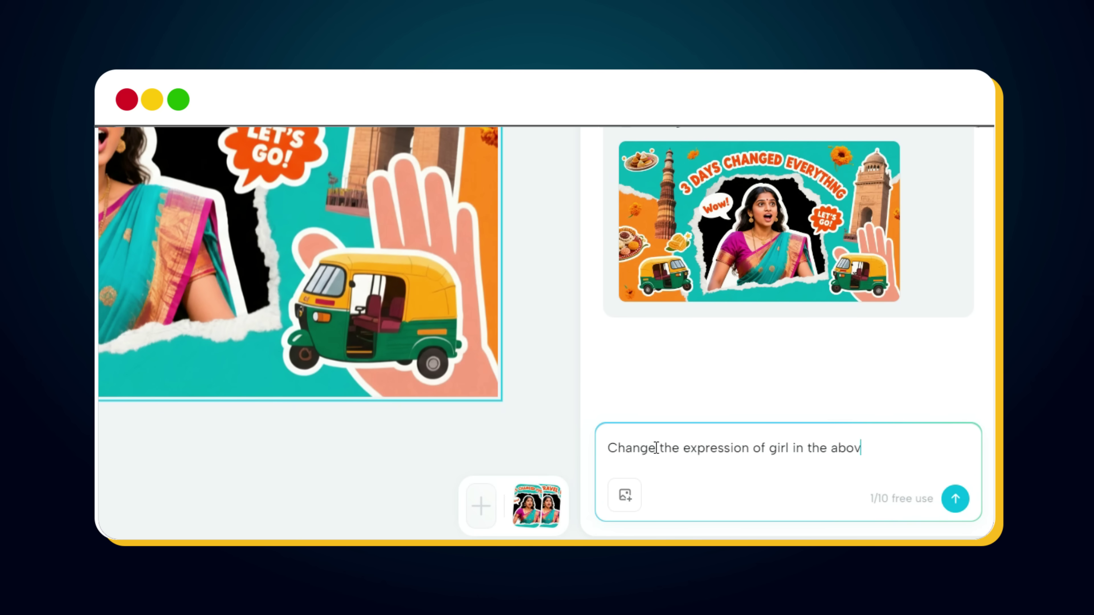
pyautogui.write('e thumbnail  to something like she is sad and holding her head')
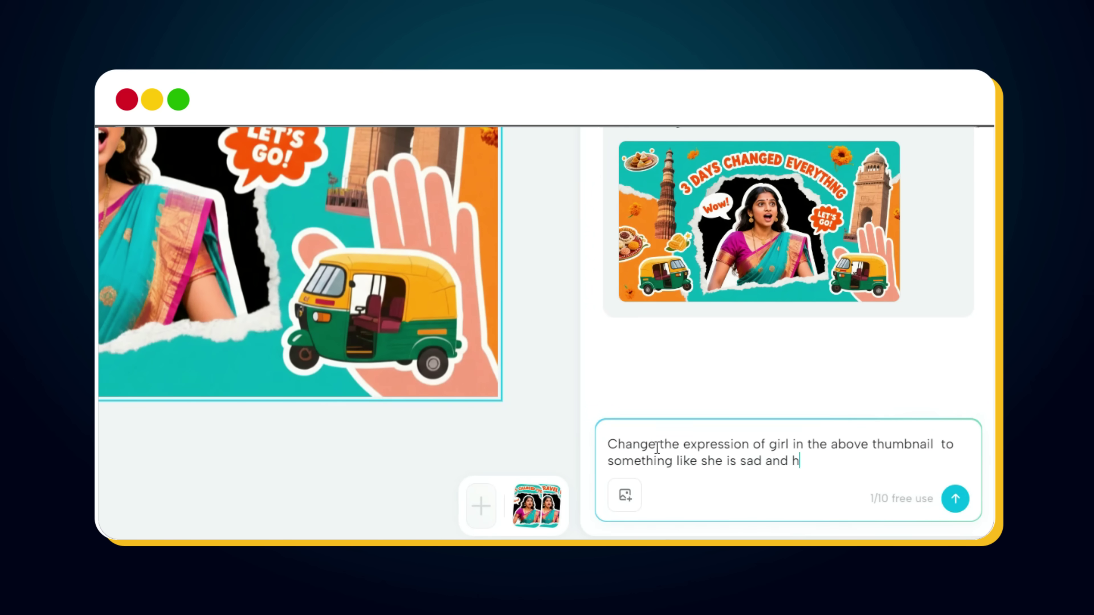
pyautogui.press('Return')
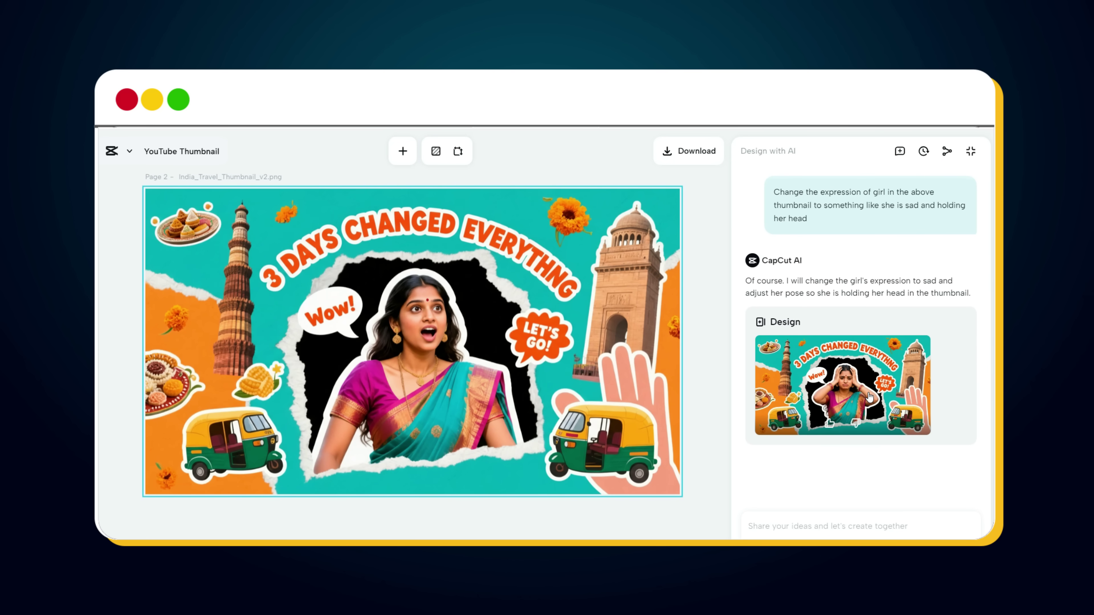
pyautogui.click(870, 398)
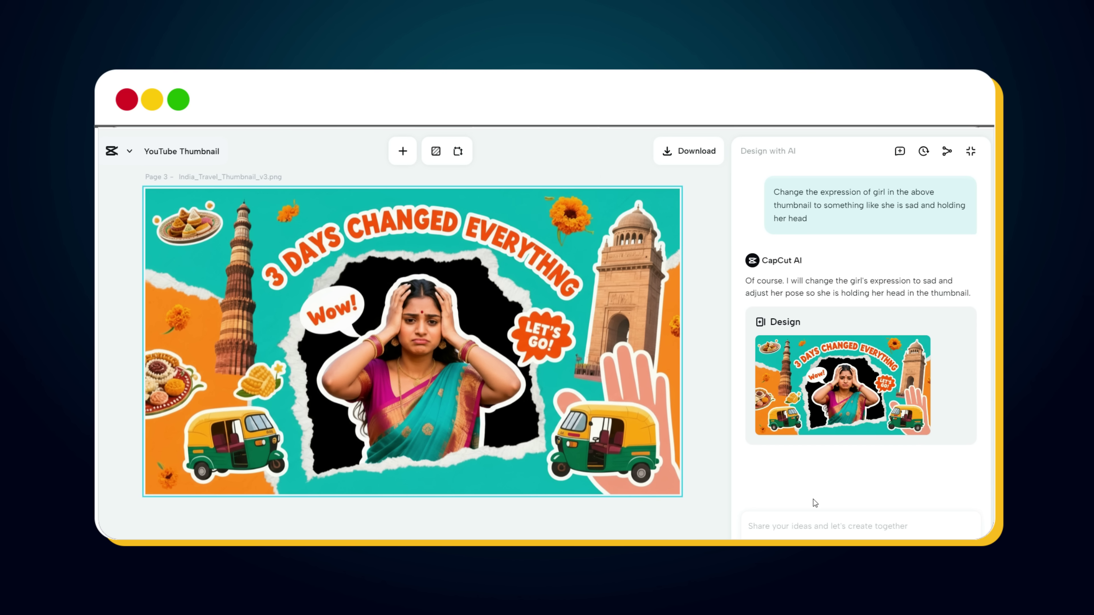
# - Tell the AI the Taj Mahal is missing and ask it to add it
pyautogui.click(809, 522)
pyautogui.write('Ma')
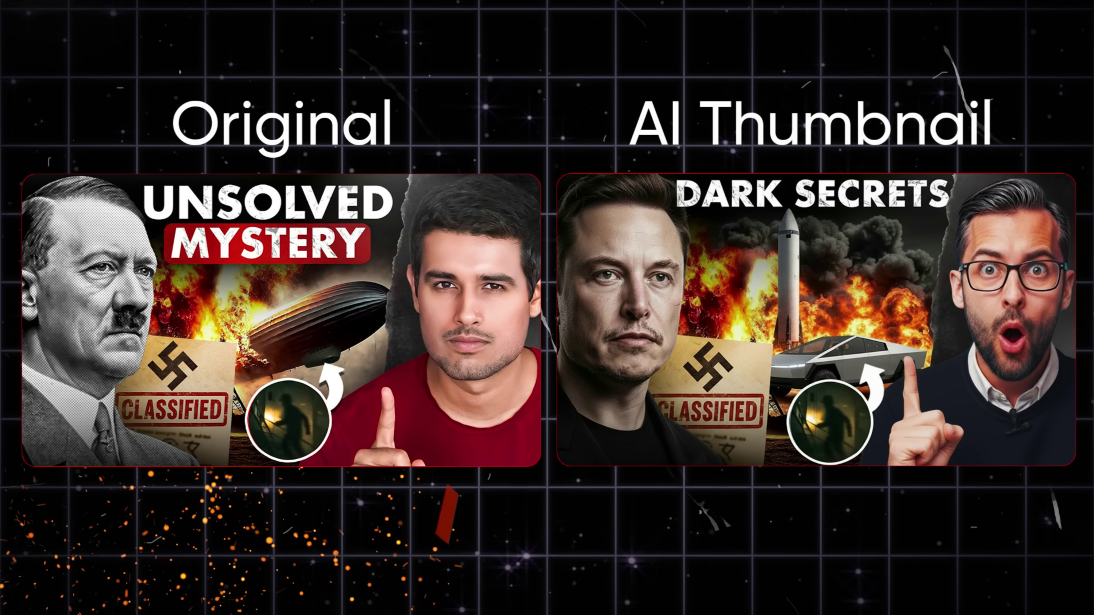
pyautogui.write('aj Ma')
pyautogui.write('hal is missin')
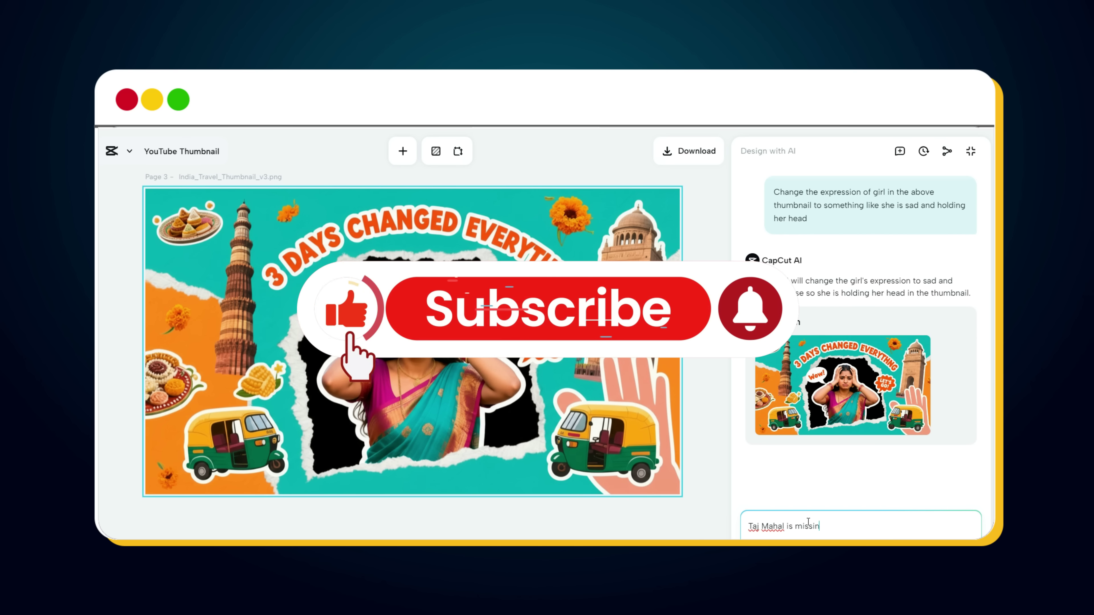
pyautogui.write('g in above thu')
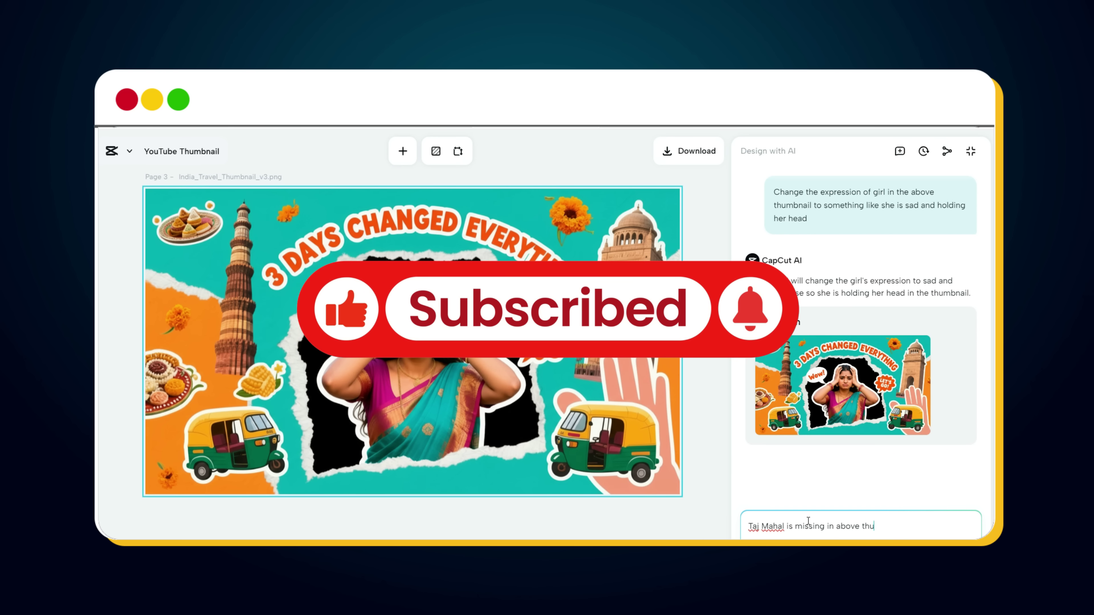
pyautogui.write('mbnail please a')
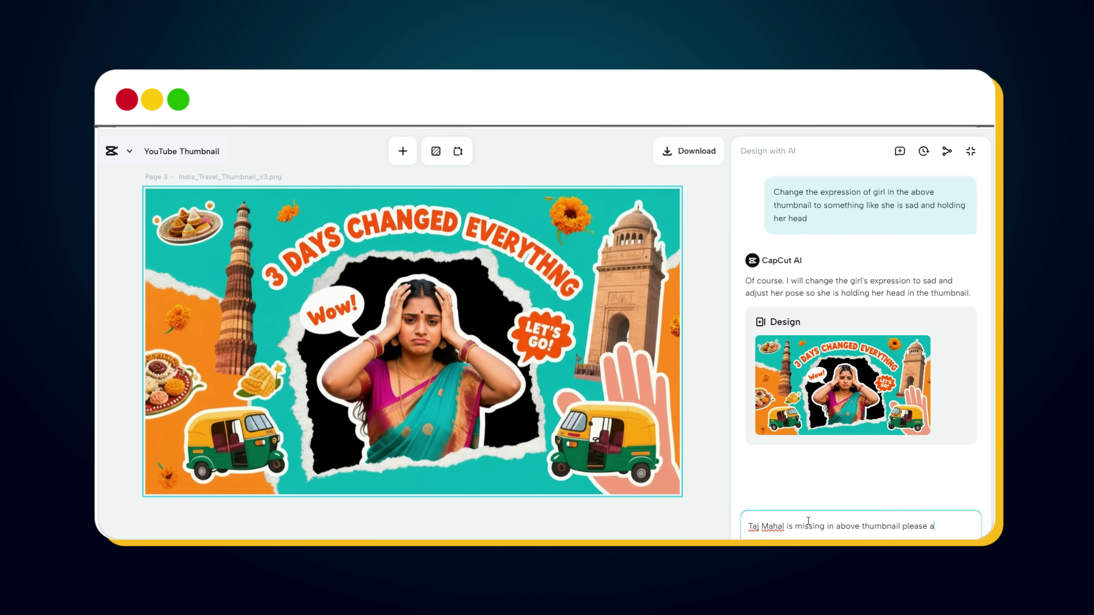
pyautogui.write('dd that too')
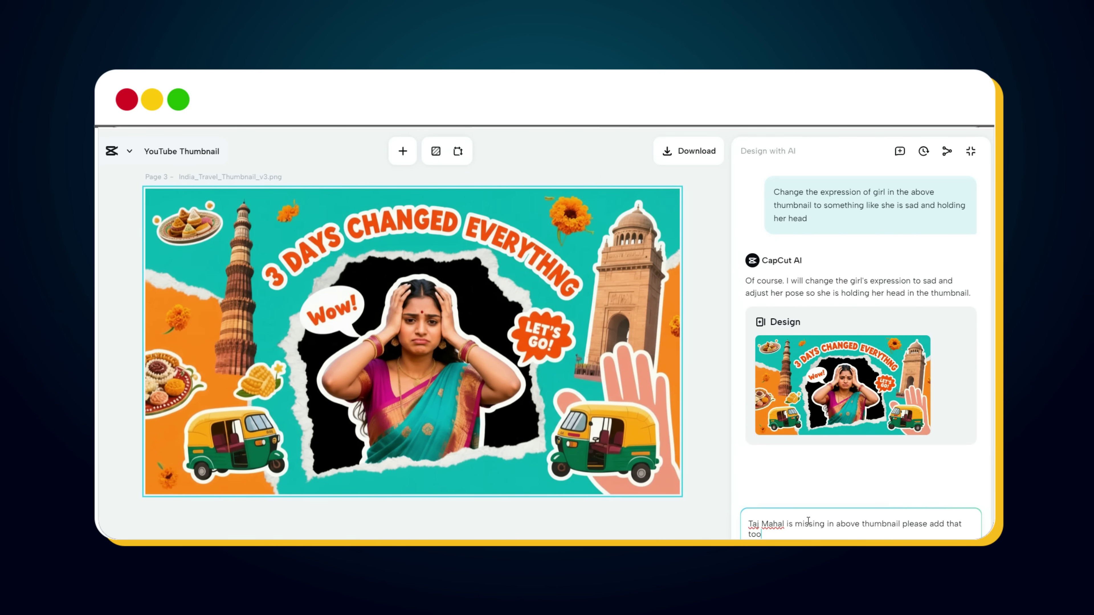
pyautogui.press('Return')
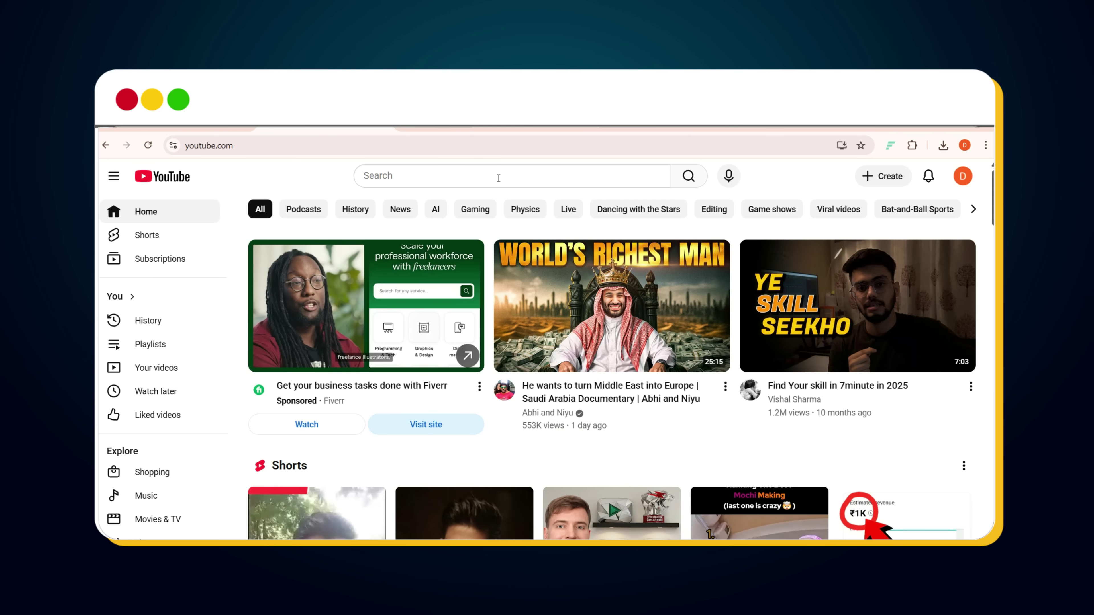
# - Search YouTube for 'dhruv rathi mystry of hindenburg' and copy the first video's share link
pyautogui.click(498, 178)
pyautogui.write('dhruv rathi mystry of h')
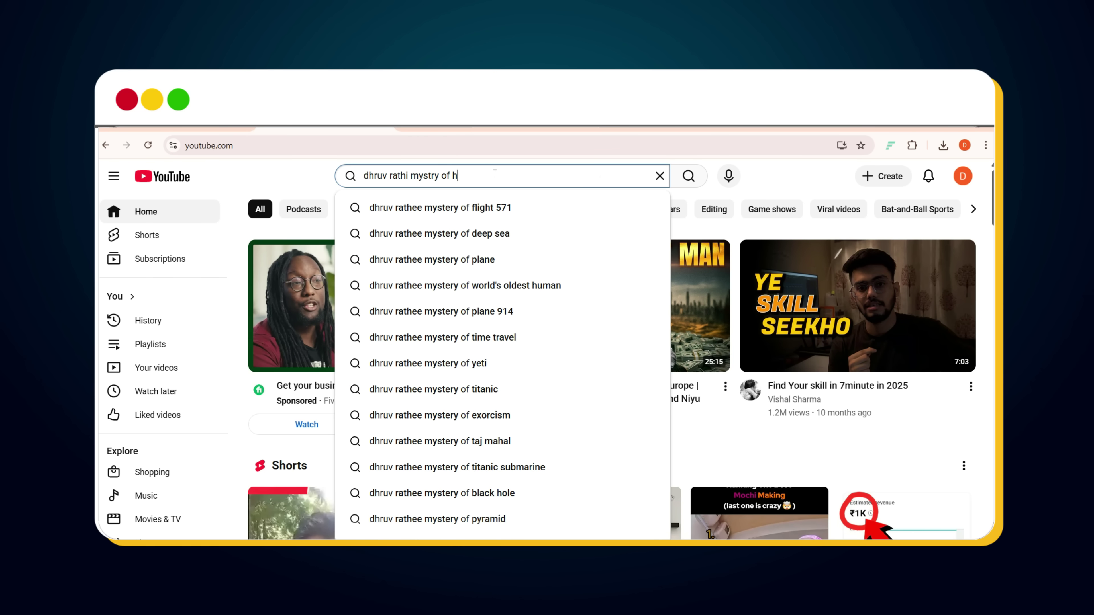
pyautogui.write('indenburg')
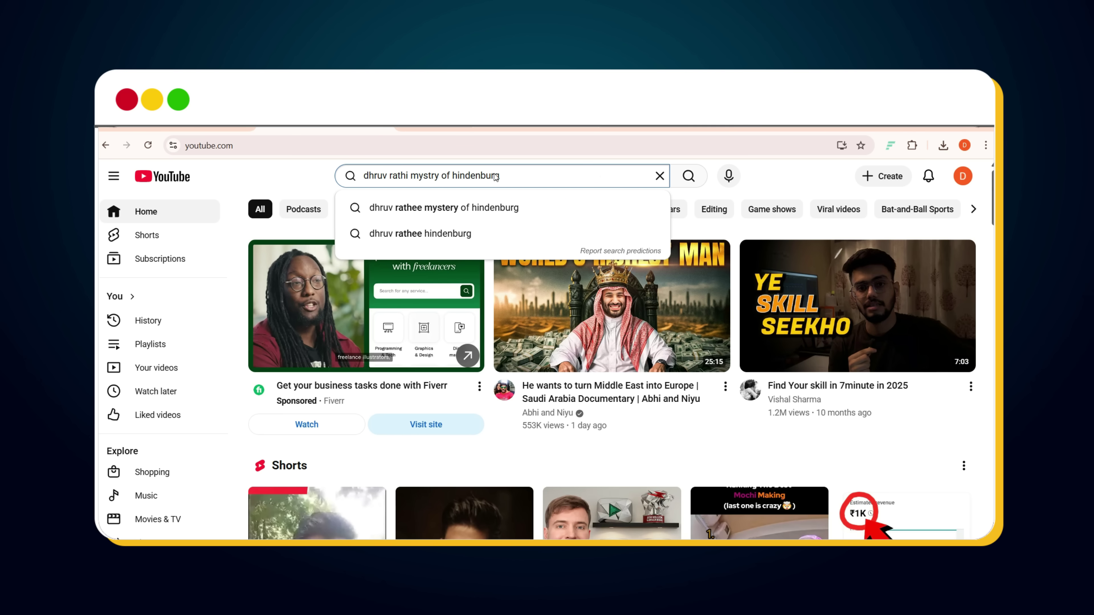
pyautogui.press('Return')
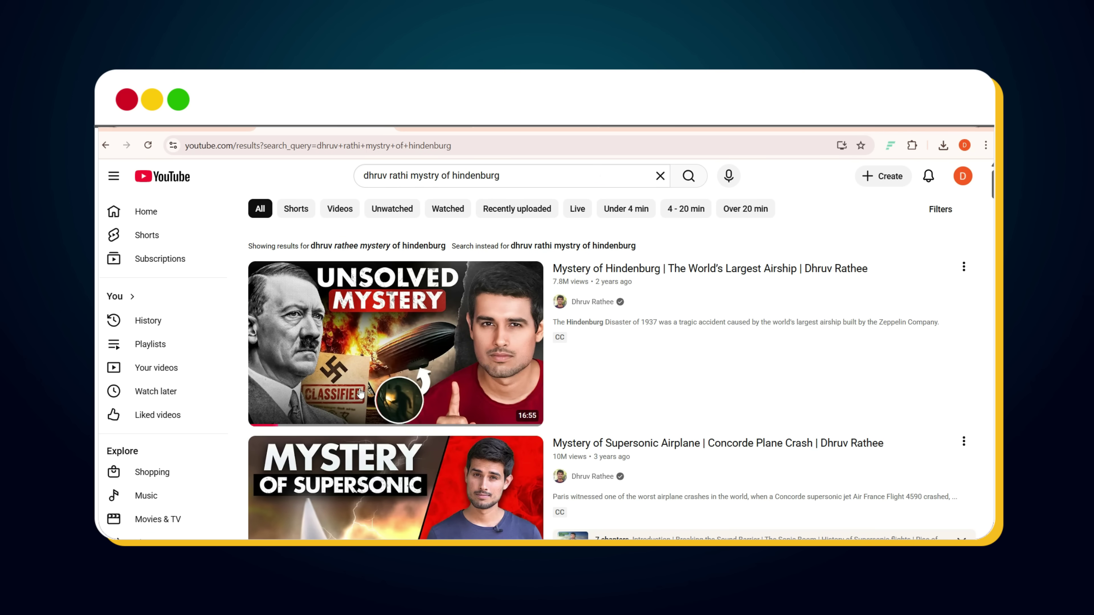
pyautogui.moveTo(593, 319)
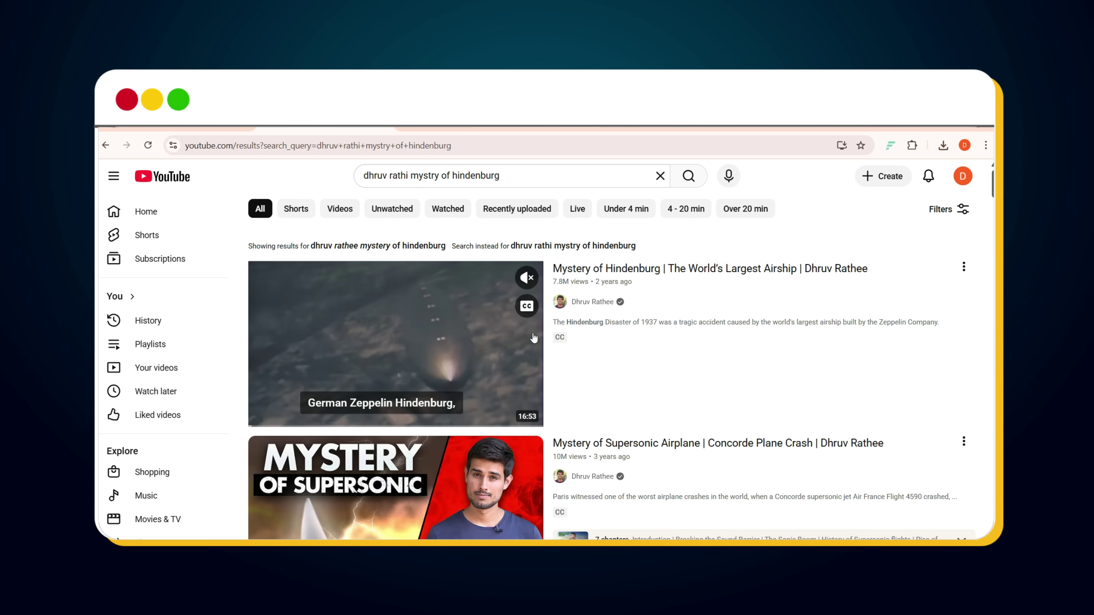
pyautogui.click(966, 269)
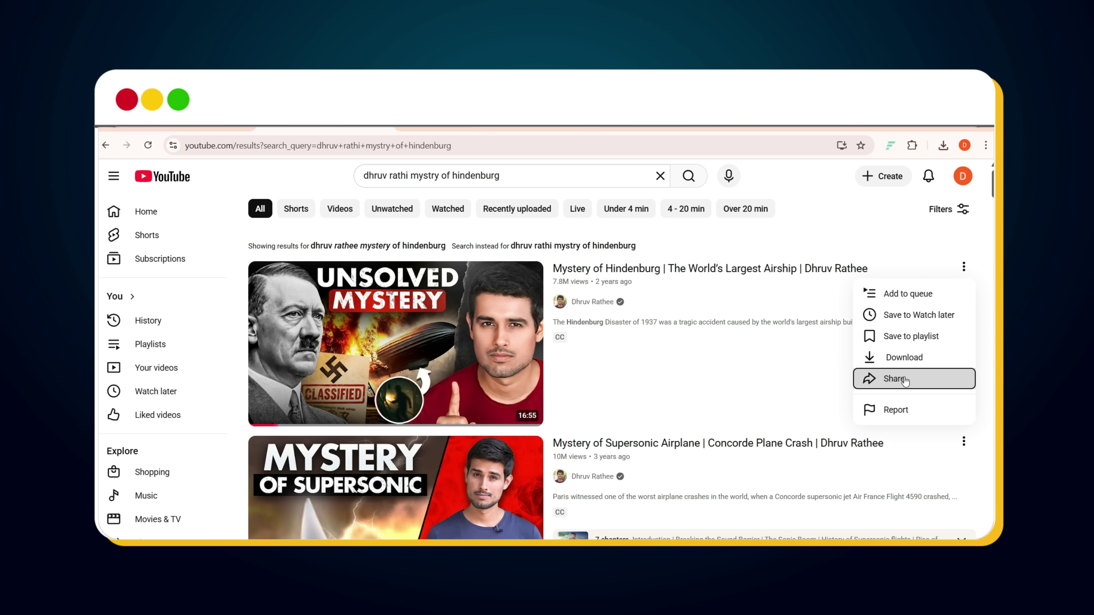
pyautogui.click(887, 379)
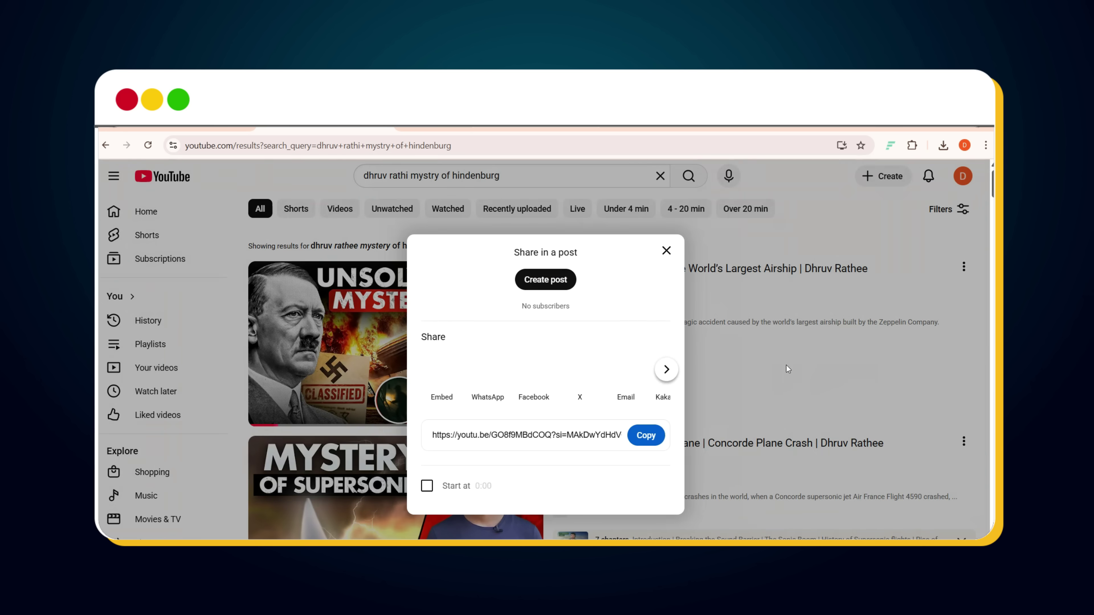
pyautogui.click(646, 435)
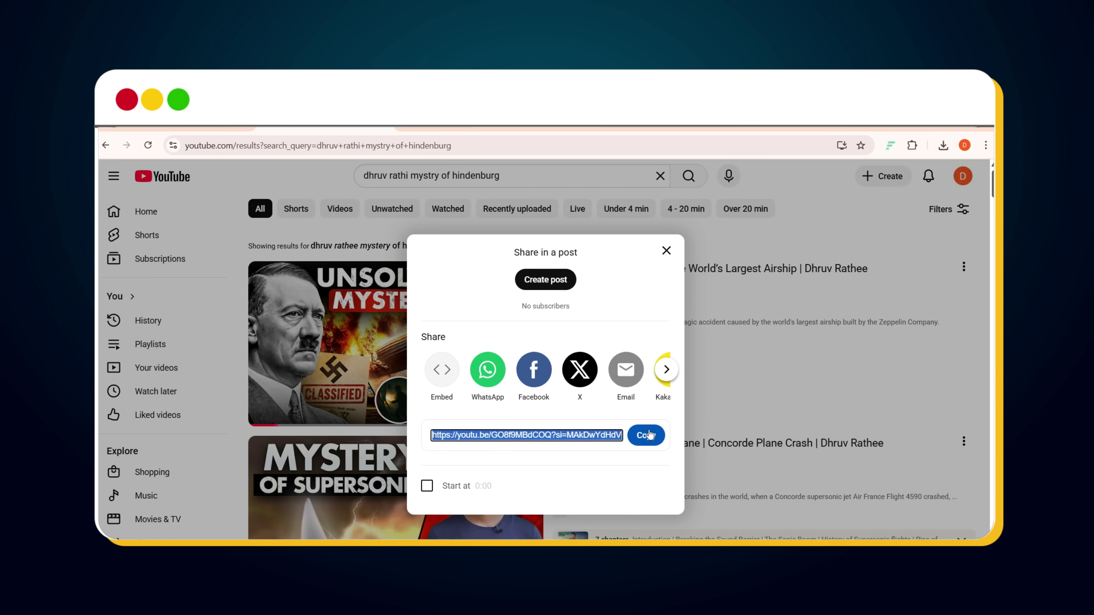
# - Search Google for 'download youtube thumbnail' in a new tab
pyautogui.click(550, 128)
pyautogui.write('download youtube thumbnail')
pyautogui.press('Return')
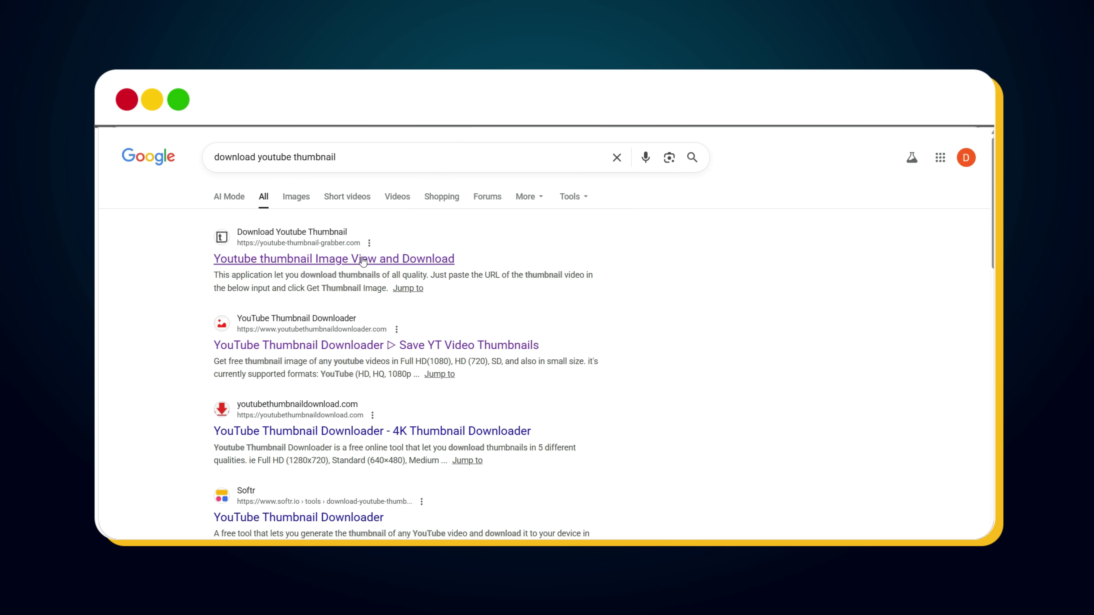
# - Open the thumbnail grabber site and fetch thumbnails for the pasted video link
pyautogui.click(363, 259)
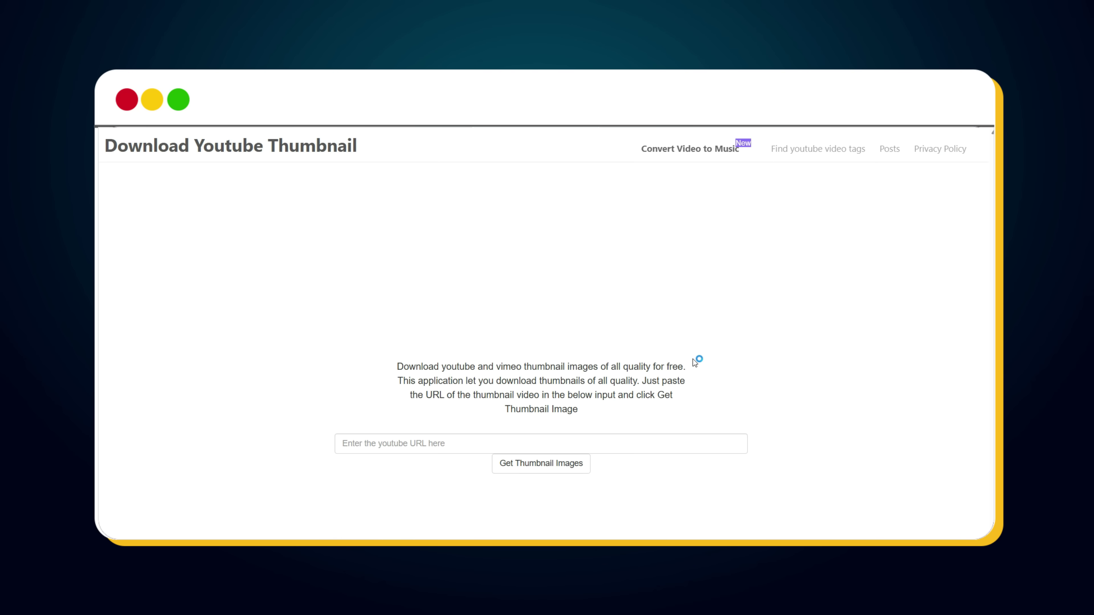
pyautogui.click(572, 438)
pyautogui.hotkey('ctrl', 'v')
pyautogui.click(573, 466)
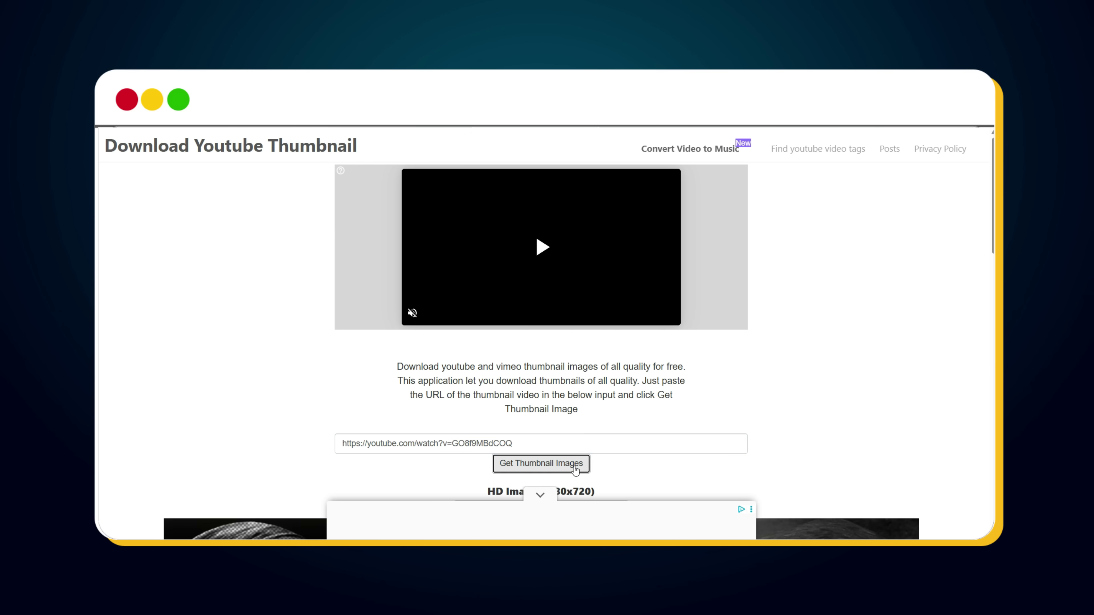
# - Dismiss the ad banner and download the HD 1280x720 thumbnail
pyautogui.scroll(-6, 796, 379)
pyautogui.scroll(1, 797, 377)
pyautogui.scroll(-1, 689, 431)
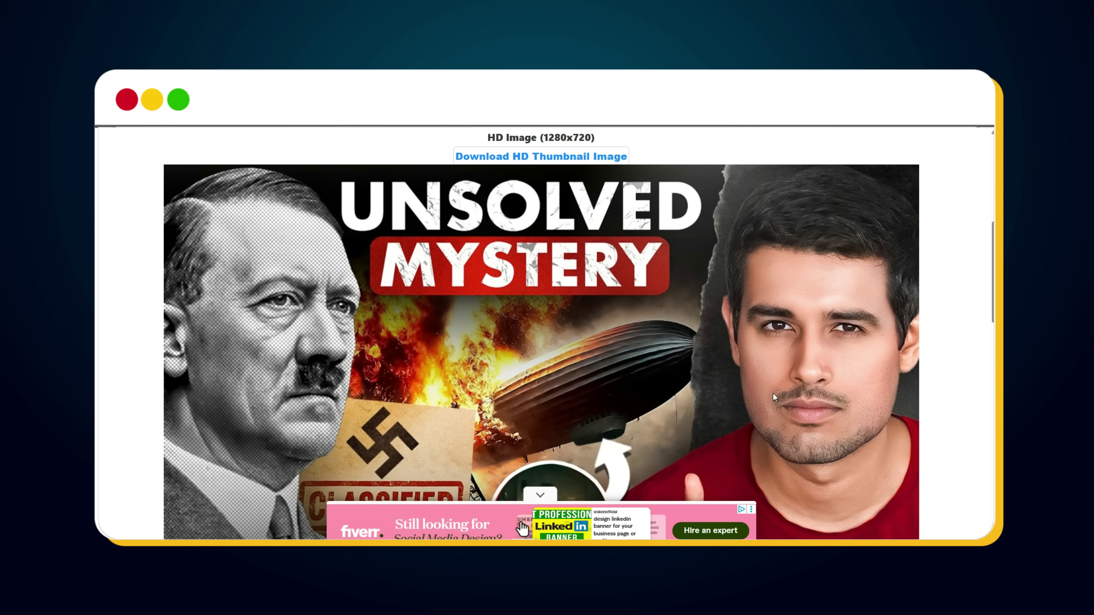
pyautogui.click(540, 498)
pyautogui.scroll(-1, 495, 258)
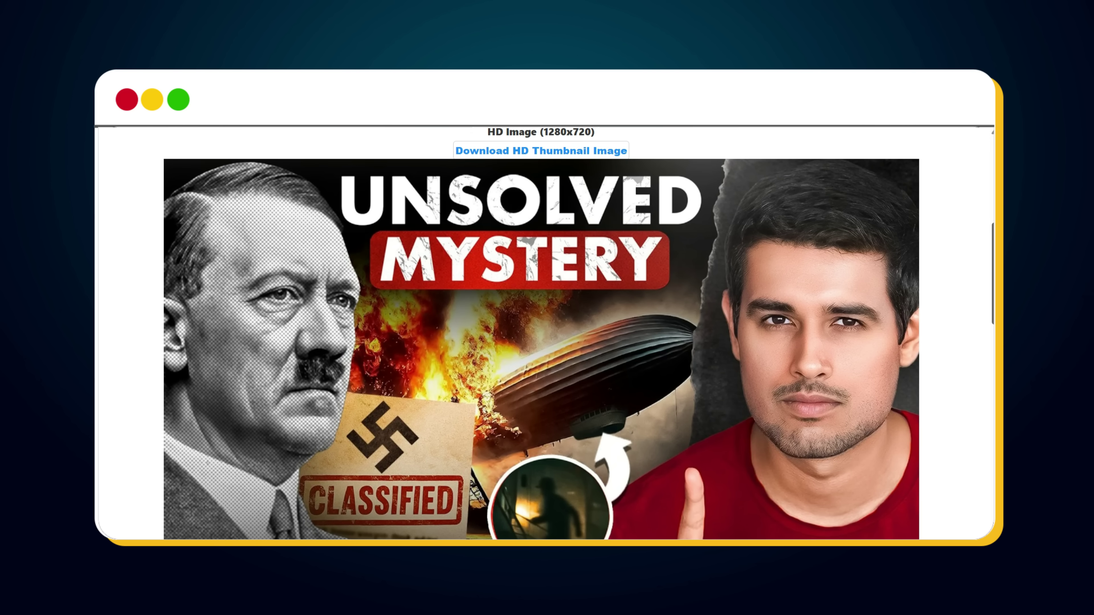
pyautogui.click(502, 151)
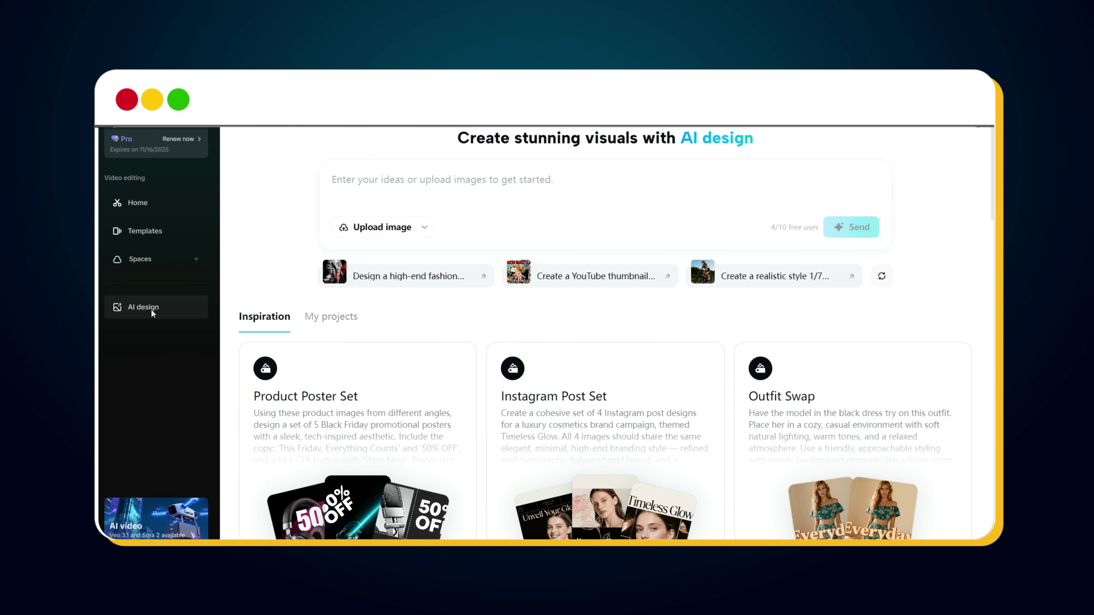
# - Start from the YouTube thumbnail example, attach the downloaded thumbnail, and remove the Tokyo image
pyautogui.click(606, 284)
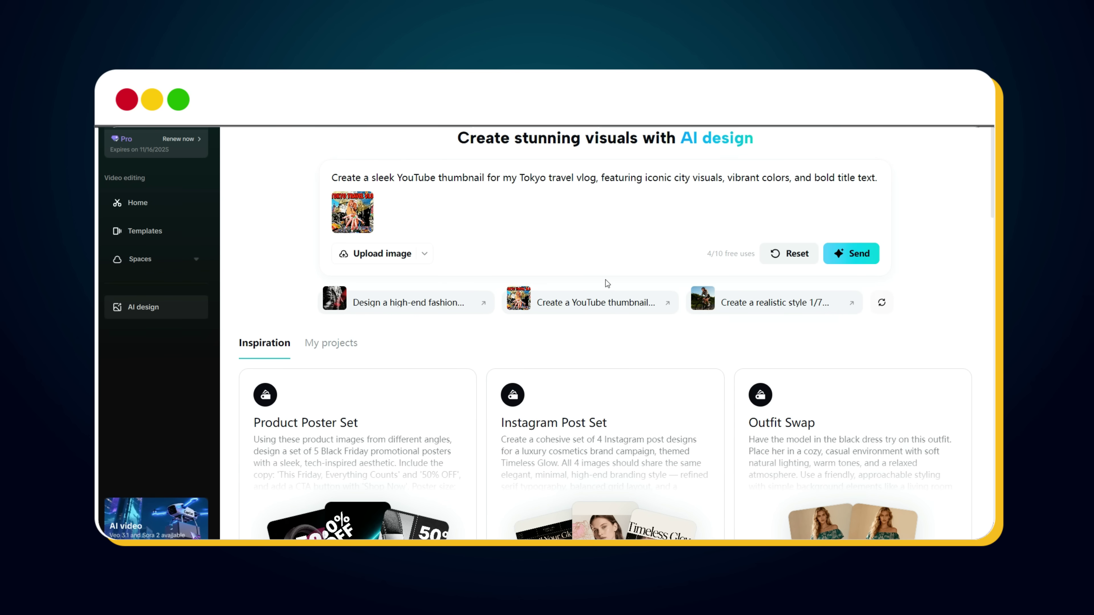
pyautogui.click(370, 256)
pyautogui.click(139, 252)
pyautogui.doubleClick(325, 281)
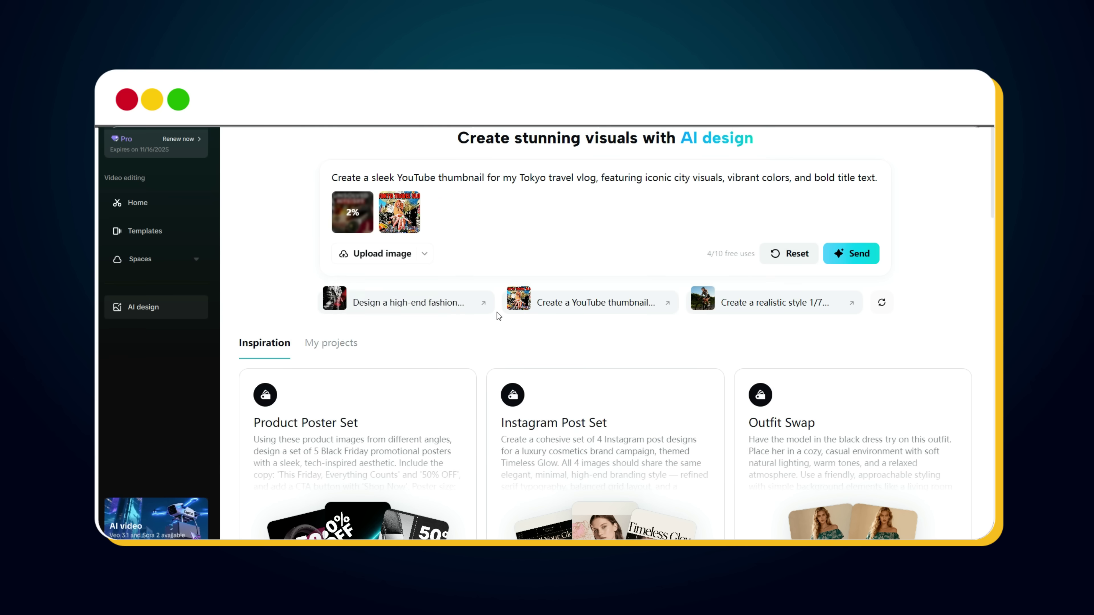
pyautogui.click(413, 198)
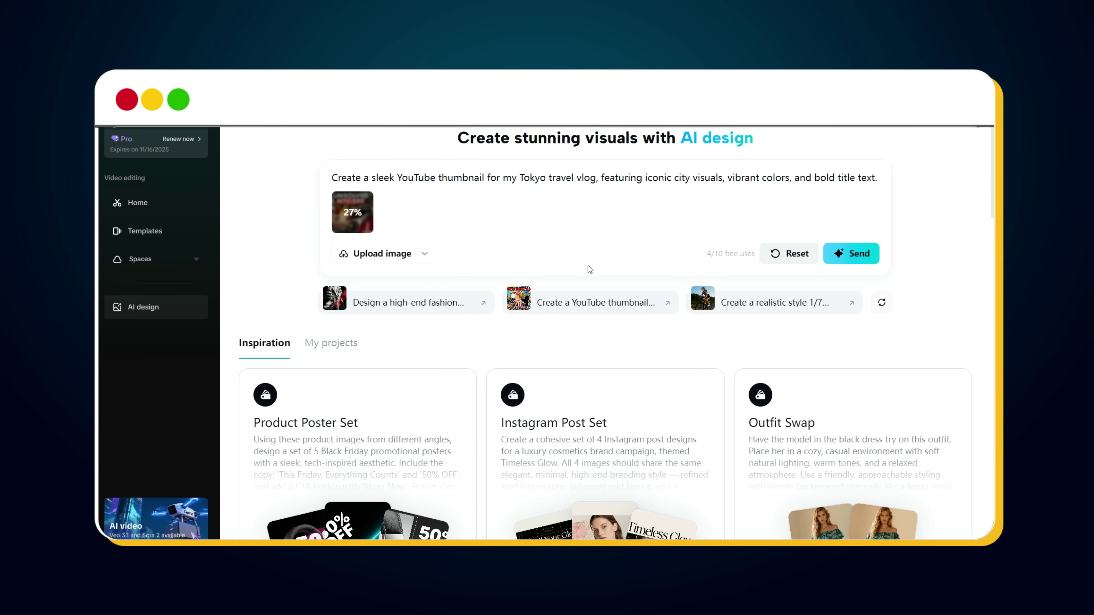
# - Send a documentary prompt for 'Dark Secret of Elon Musk, SpaceX & Tesla' titled 'DARK Secrets'
pyautogui.hotkey('ctrl', 'a')
pyautogui.write('Create a documetary')
pyautogui.press('BackSpace')
pyautogui.press('BackSpace')
pyautogui.press('BackSpace')
pyautogui.press('BackSpace')
pyautogui.press('BackSpace')
pyautogui.write('ntary style thumbnail for a yotube video titled - "Dark Secret of S"')
pyautogui.write('pace X')
pyautogui.press('BackSpace')
pyautogui.press('BackSpace')
pyautogui.press('BackSpace')
pyautogui.press('BackSpace')
pyautogui.press('BackSpace')
pyautogui.press('BackSpace')
pyautogui.press('BackSpace')
pyautogui.write('Elon Musk, SpaceX & Tesla')
pyautogui.press('Right')
pyautogui.write(', make sure the thumbnail must be sim')
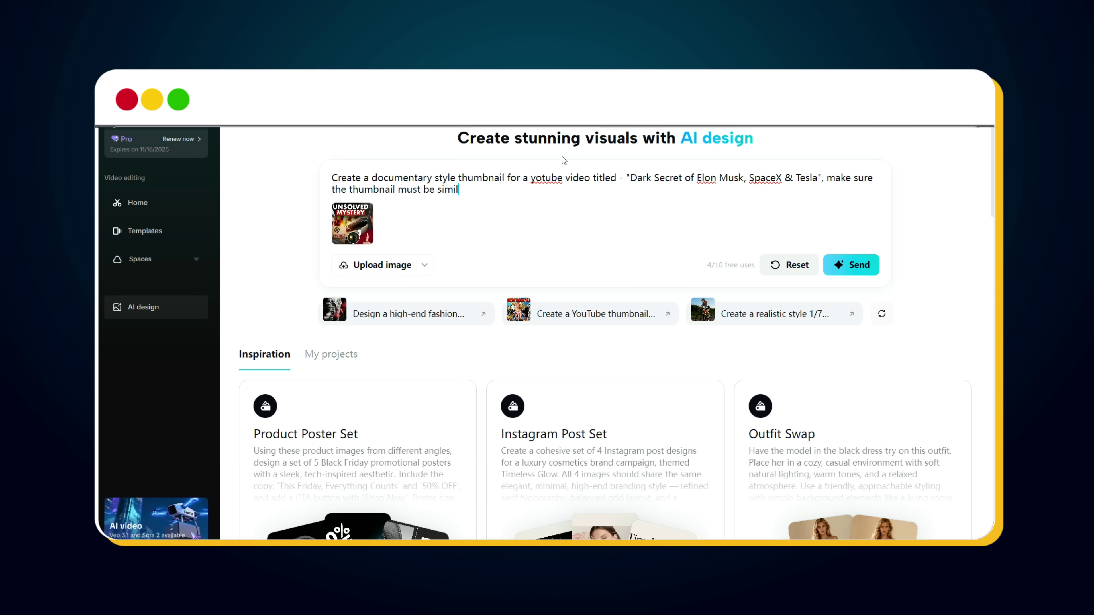
pyautogui.write('ilar to thumbnail attached. Include')
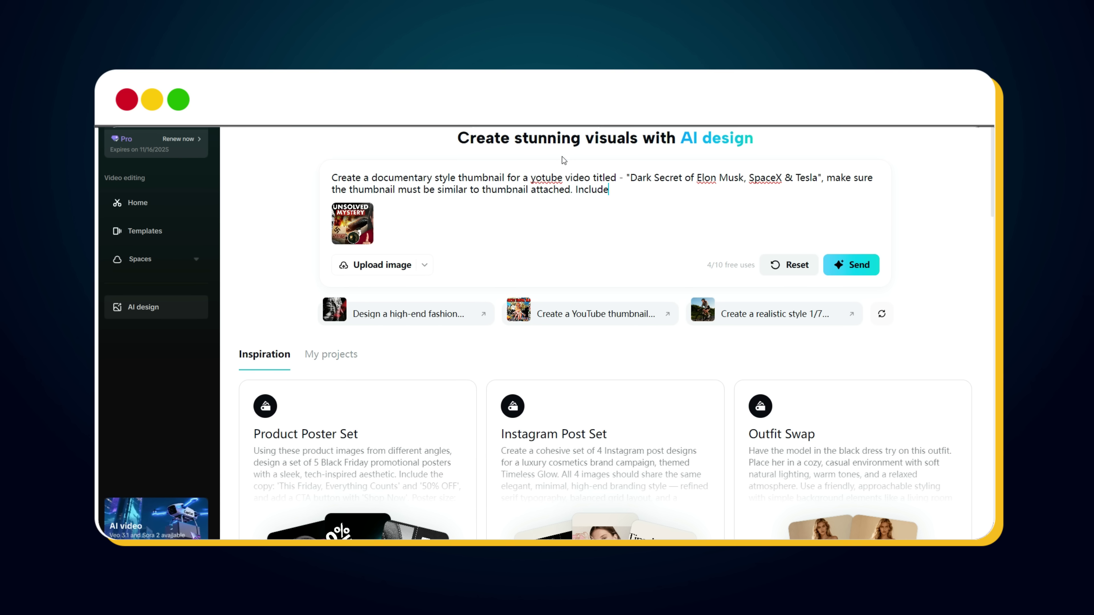
pyautogui.write(' necessary elements to make thumbnail standout. Use Title')
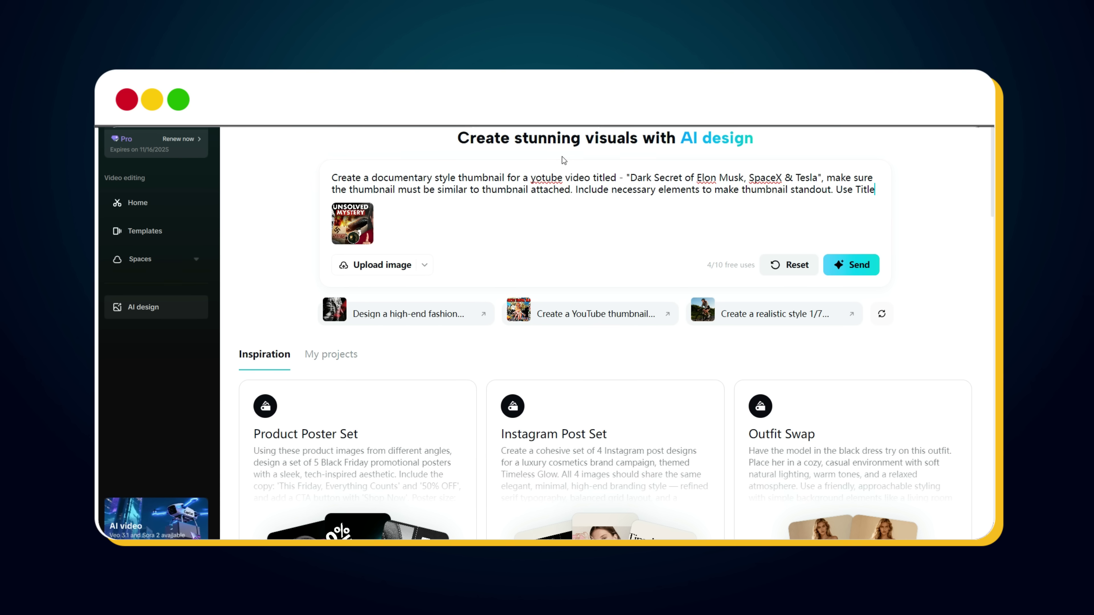
pyautogui.write(' Text - "DARK Secrets"')
pyautogui.press('Left')
pyautogui.write('DARK Secrets", also use elon musk\'s image')
pyautogui.click(851, 277)
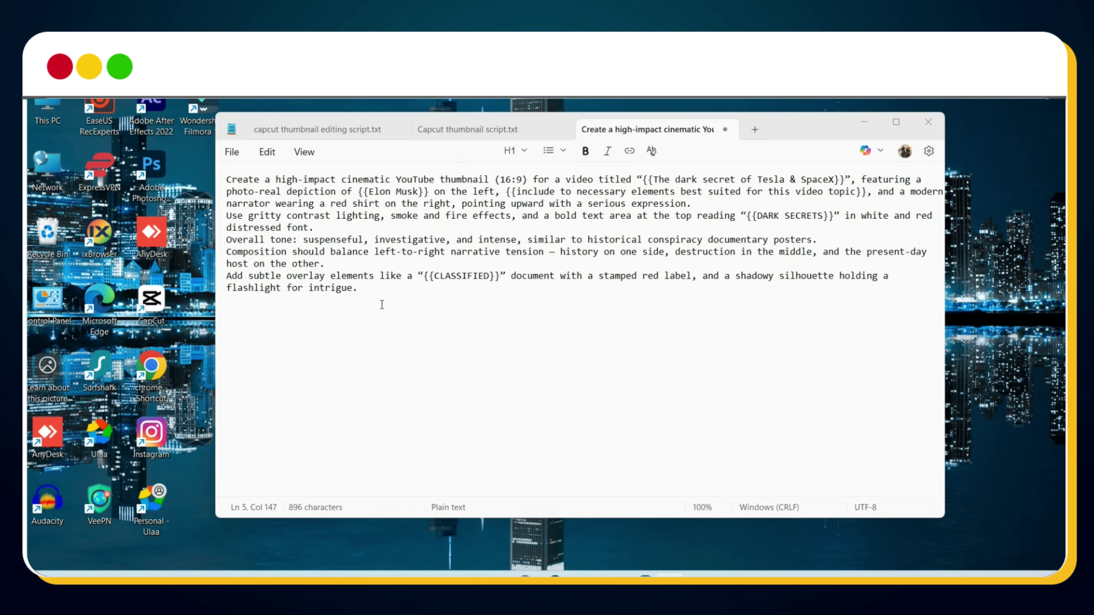
# - Copy the DARK SECRETS thumbnail prompt from Notepad into CapCut's AI design prompt box
pyautogui.moveTo(361, 289); pyautogui.dragTo(226, 204)
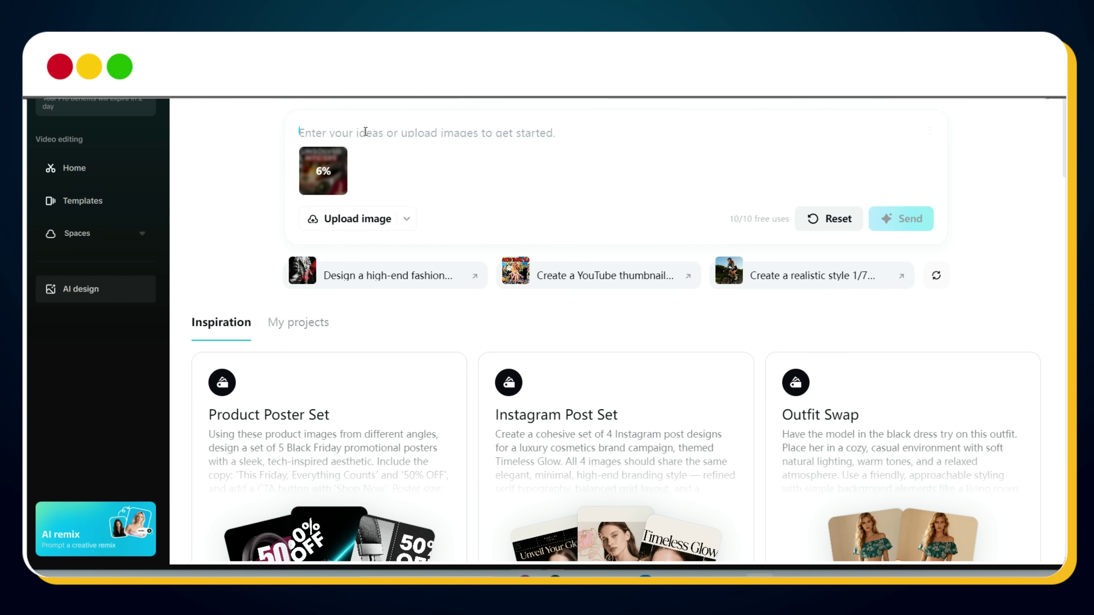
pyautogui.hotkey('ctrl', 'v')
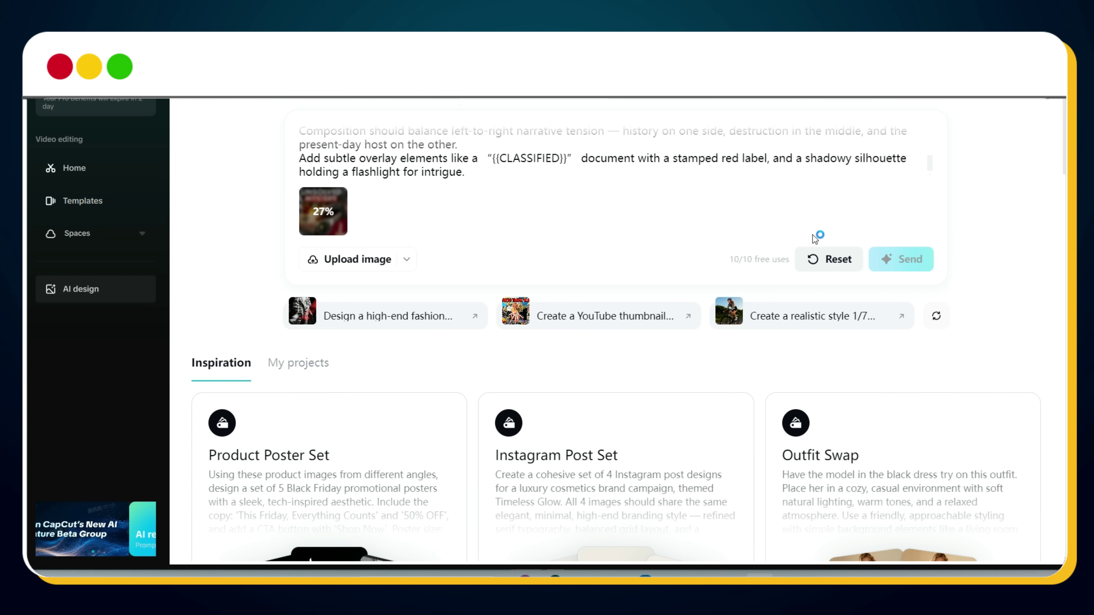
# - Generate the DARK SECRETS thumbnail and load the narrator-swapped design onto the canvas
pyautogui.click(911, 261)
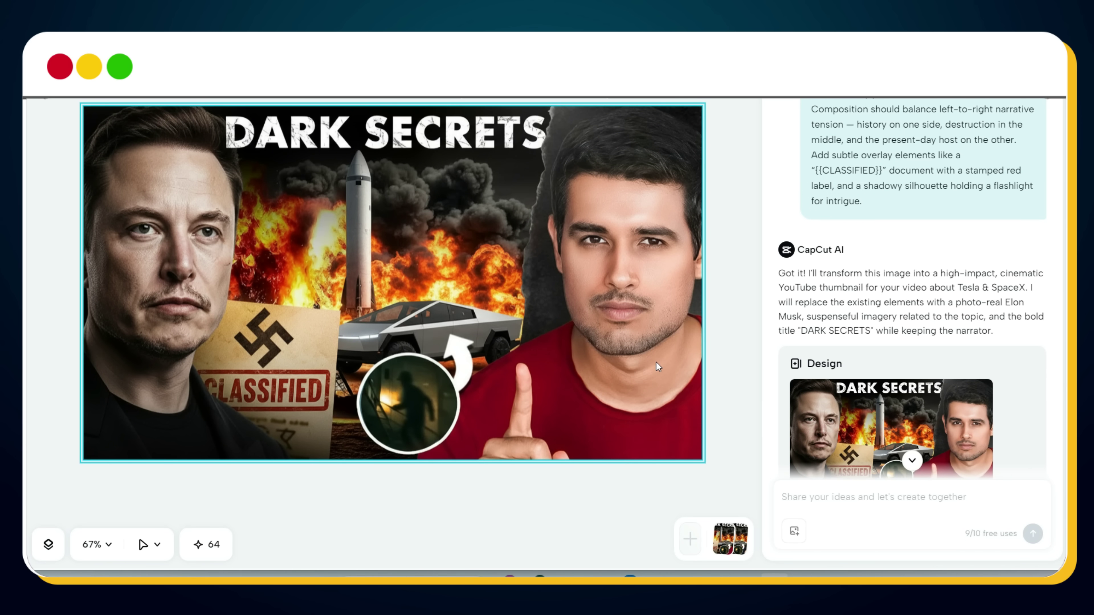
pyautogui.scroll(-5, 886, 414)
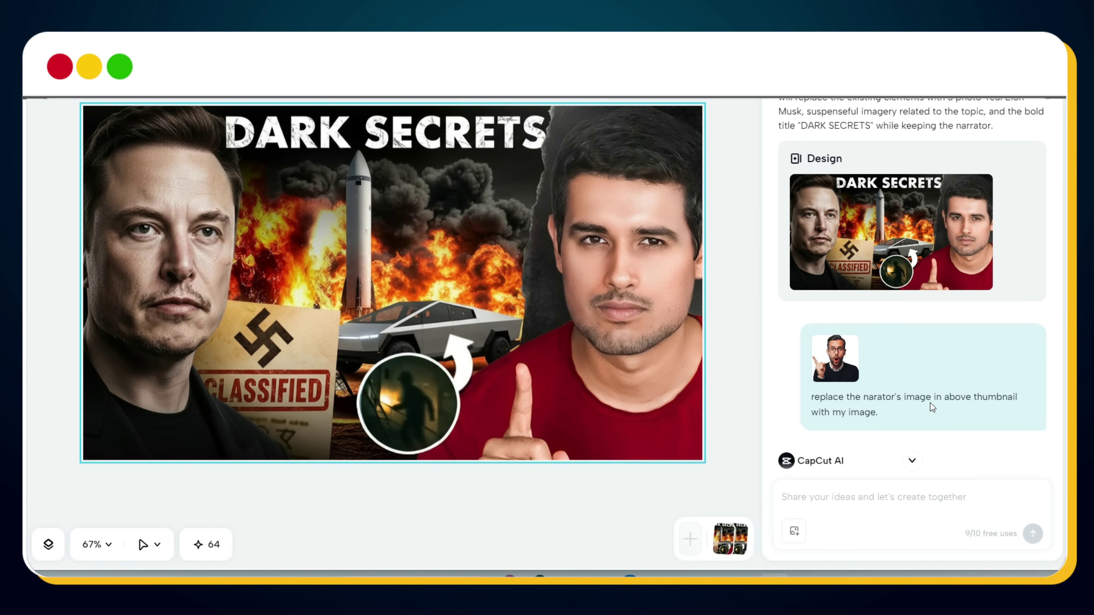
pyautogui.scroll(-7, 947, 405)
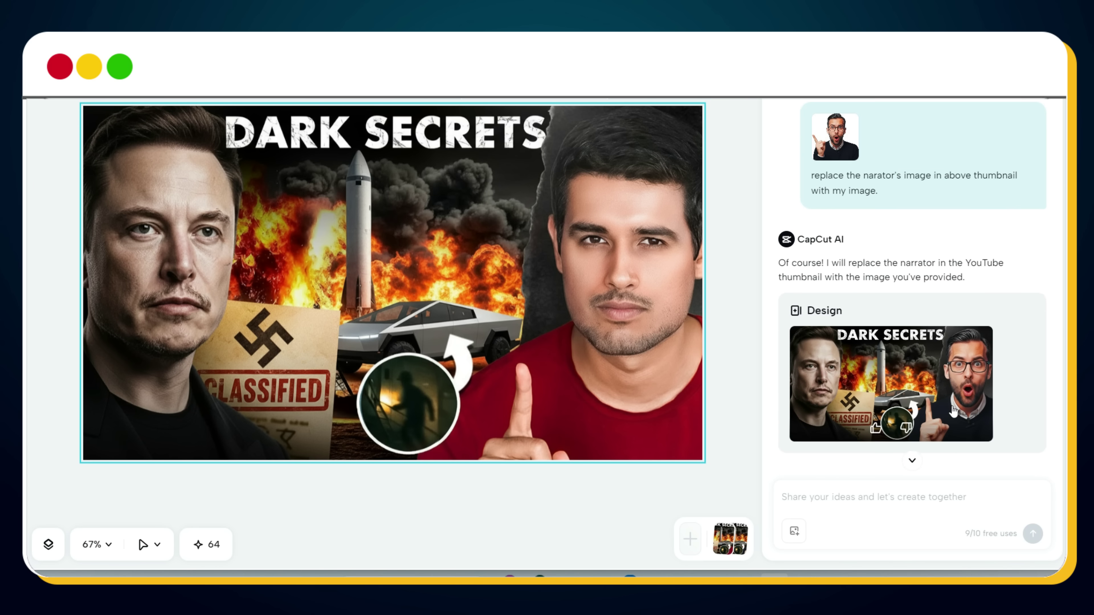
pyautogui.click(946, 352)
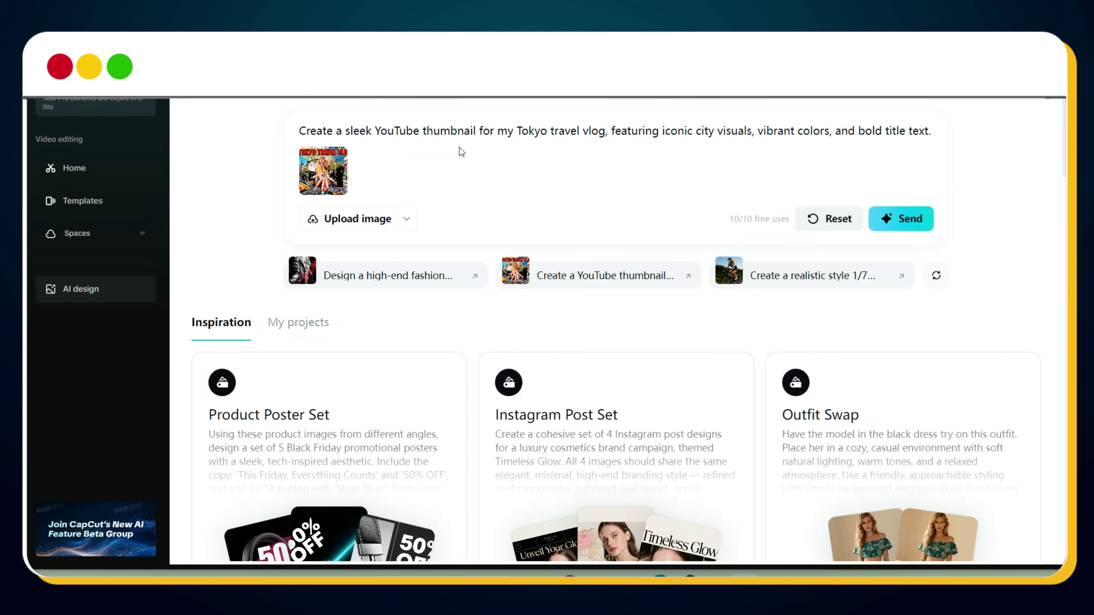
# - Replace the prompt with the revised CLASSIFIED document, red Tesla logo and silhouette prompt
pyautogui.tripleClick(441, 132)
pyautogui.write('Vibrant YouTube thumbnail showing a stylish young woman confidently posing with trendy 2025 fashion items like oversized sunglasses, denim jacket, high-waist jeans, and minimal gold accessories. Bold text on image: ‘Top 7 Fashion Hacks 2025!’ written in Bebas Neue font with neon pink colour. Background filled with aesthetic wardrobe elements, shoes, and makeup accessories, with a clean, bright, and modern layout — perfect for a fashion and makeup tutorial thumbnail.')
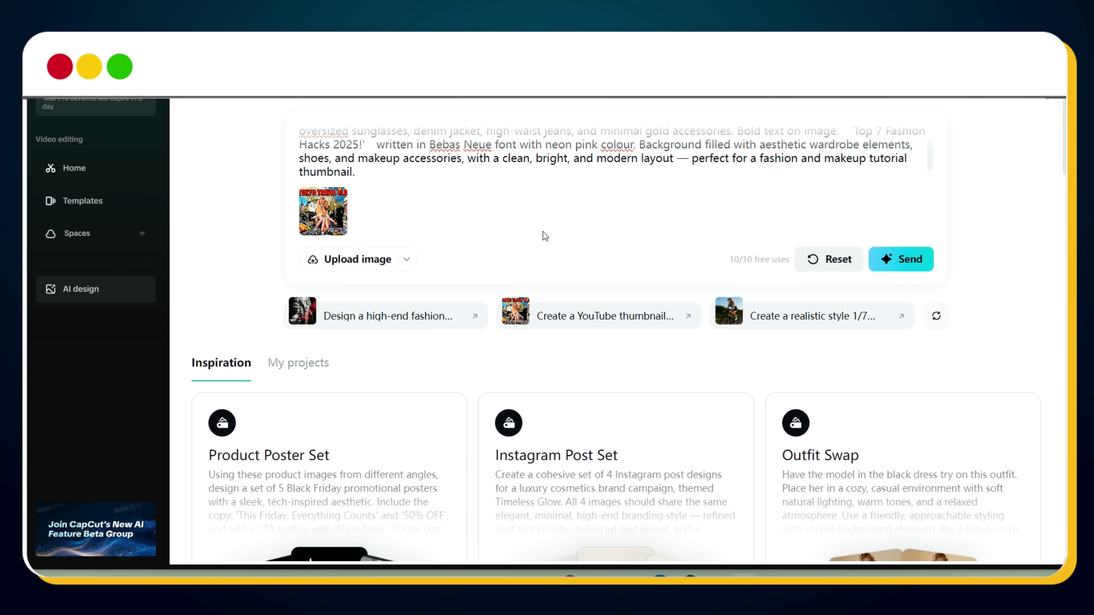
pyautogui.scroll(1, 463, 148)
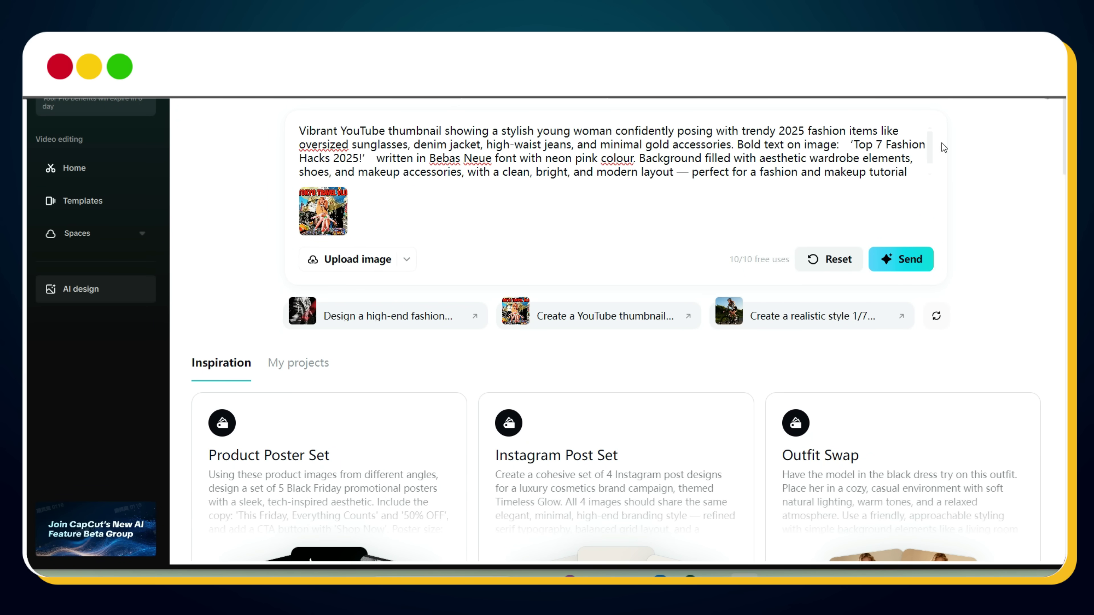
pyautogui.scroll(-1, 932, 156)
pyautogui.scroll(1, 930, 162)
# - Remove the previously attached reference image and end the prompt with a period
pyautogui.click(341, 197)
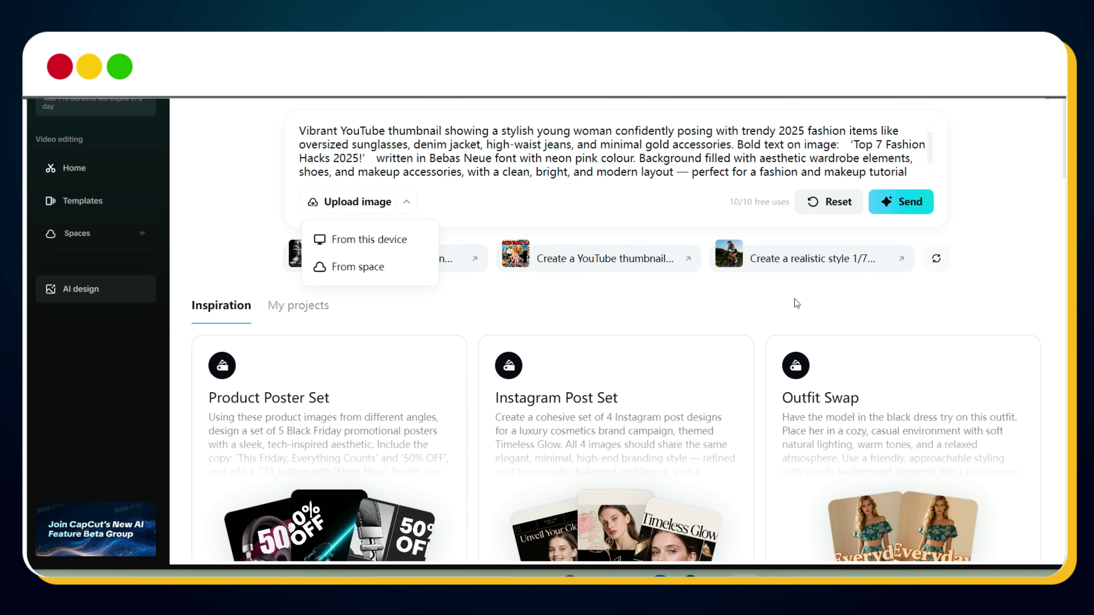
pyautogui.click(895, 202)
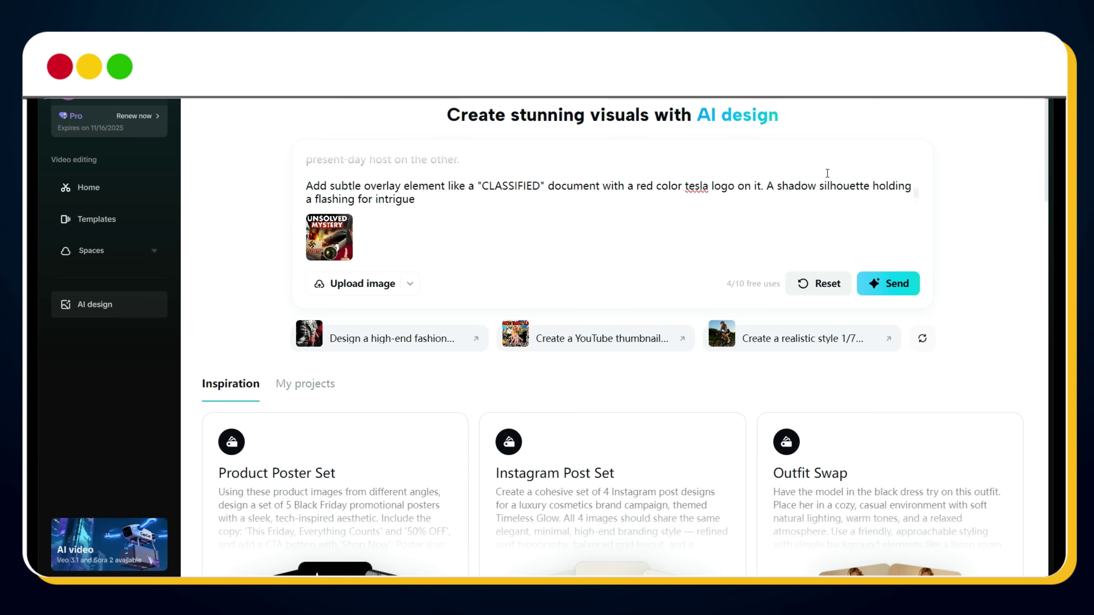
pyautogui.write('.')
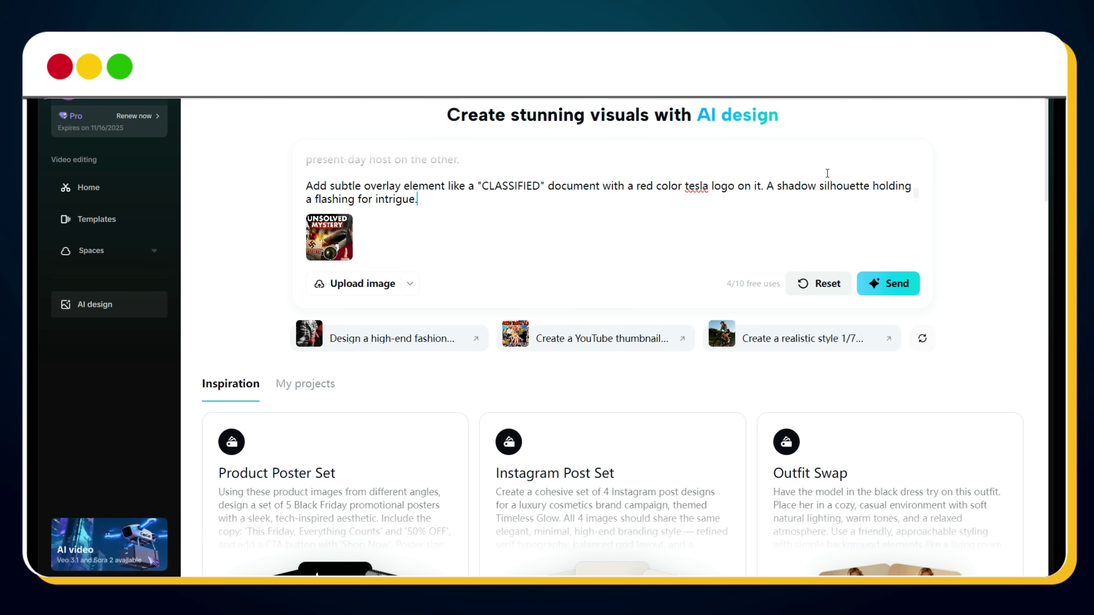